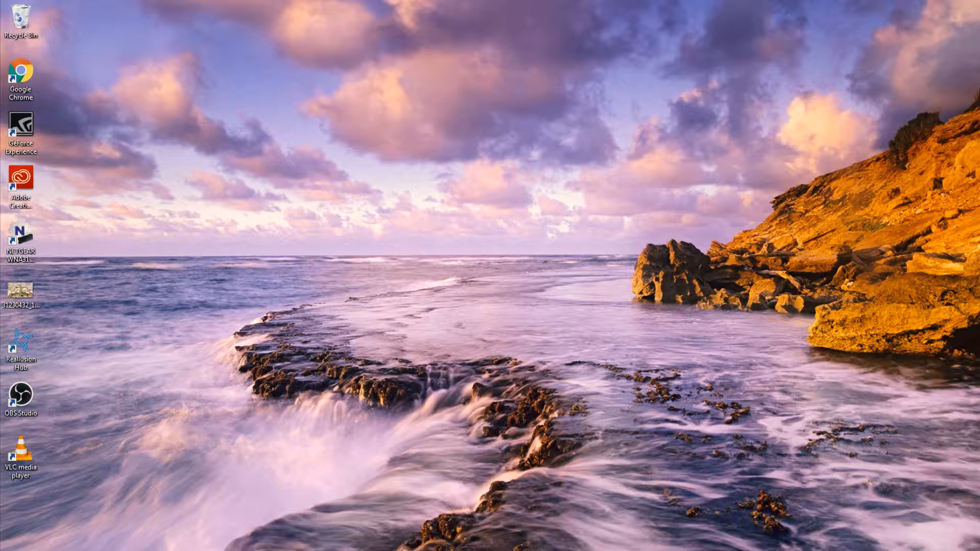
Step: Switch to Photoshop with the toy truck photo and activate the Pen tool
mouse_move(186, 549)
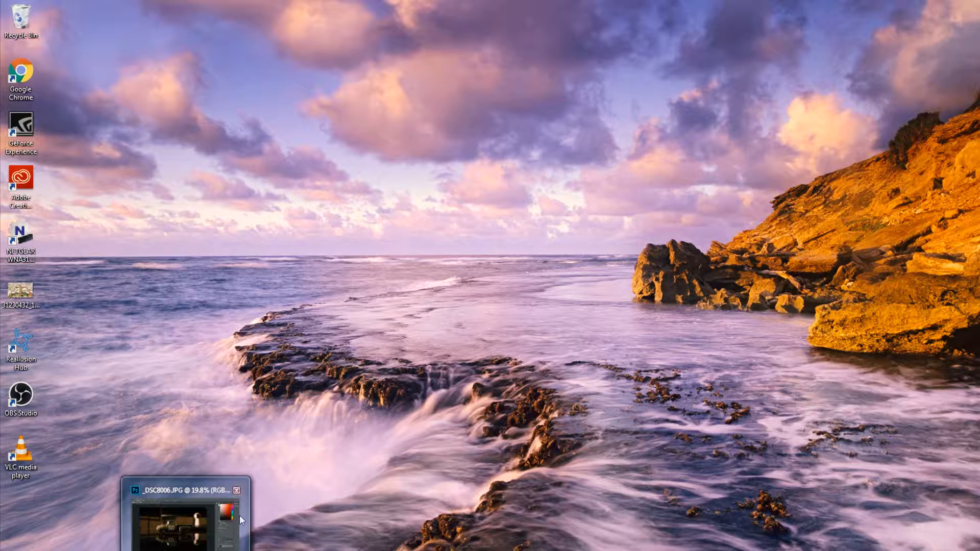
left_click(185, 515)
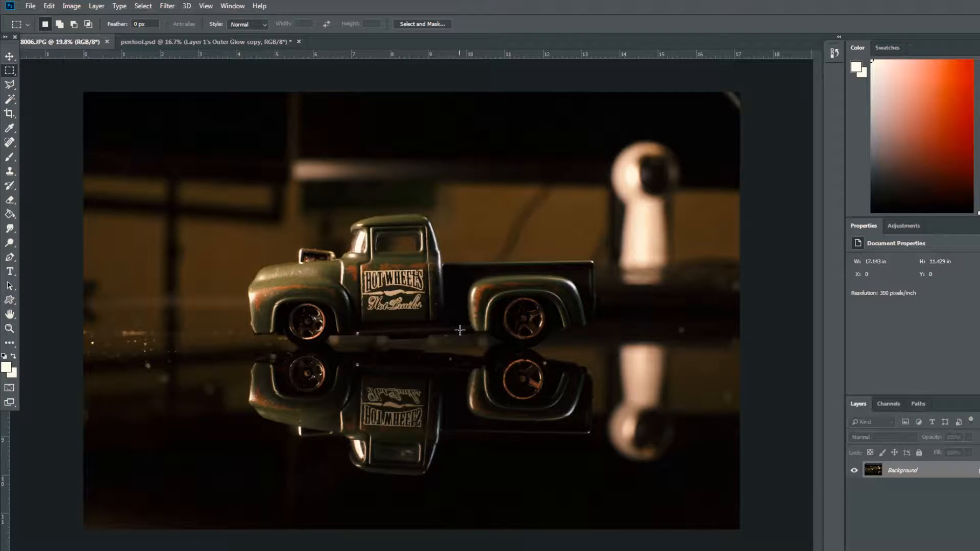
scroll(438, 328, "up", 1)
scroll(437, 328, "down", 1)
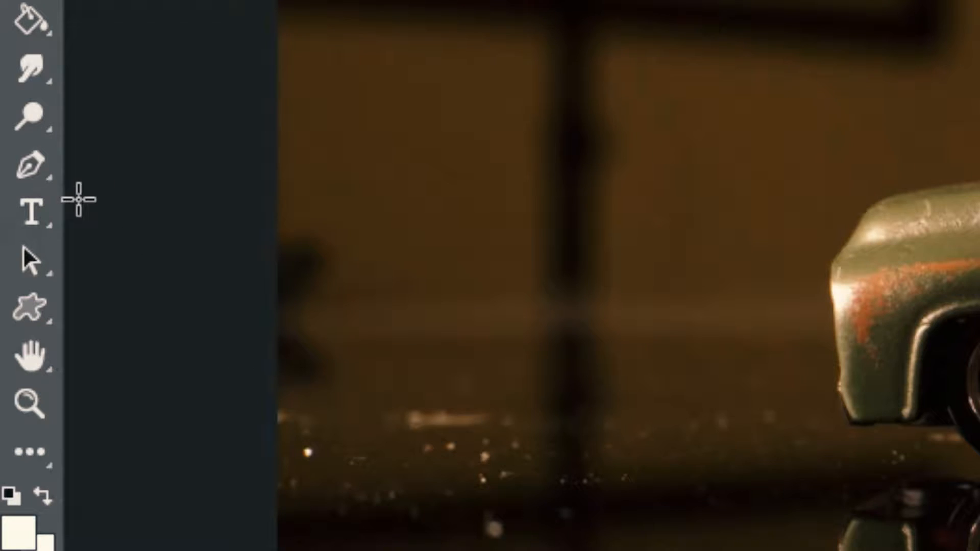
left_click(31, 171)
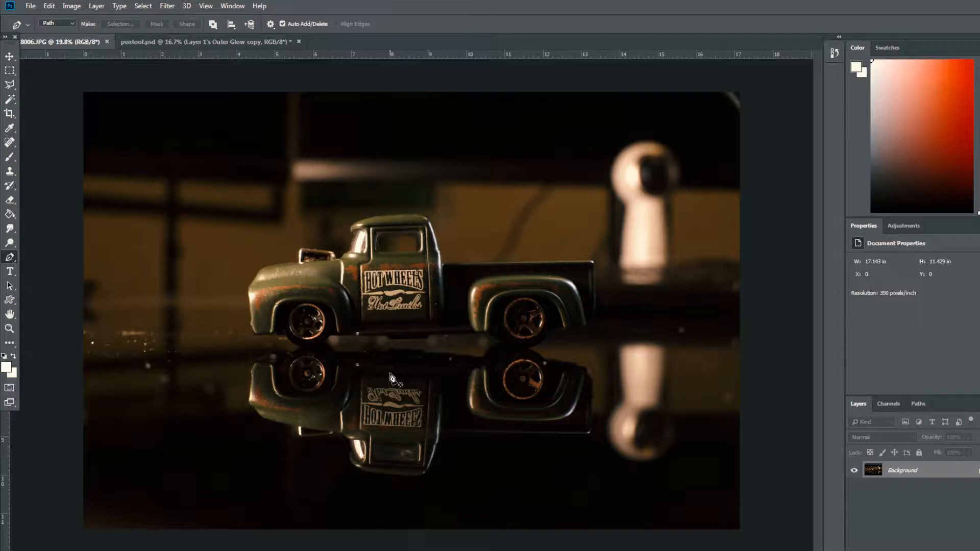
scroll(391, 378, "up", 3)
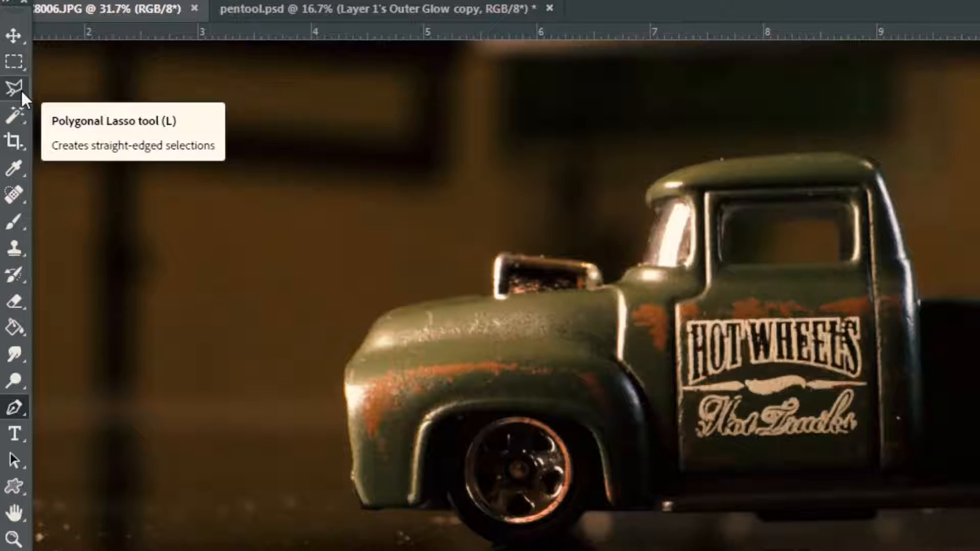
Step: Try the Magnetic Lasso and Polygonal Lasso tools, roughly outlining the truck's hood scoop with straight segments
left_click(20, 90)
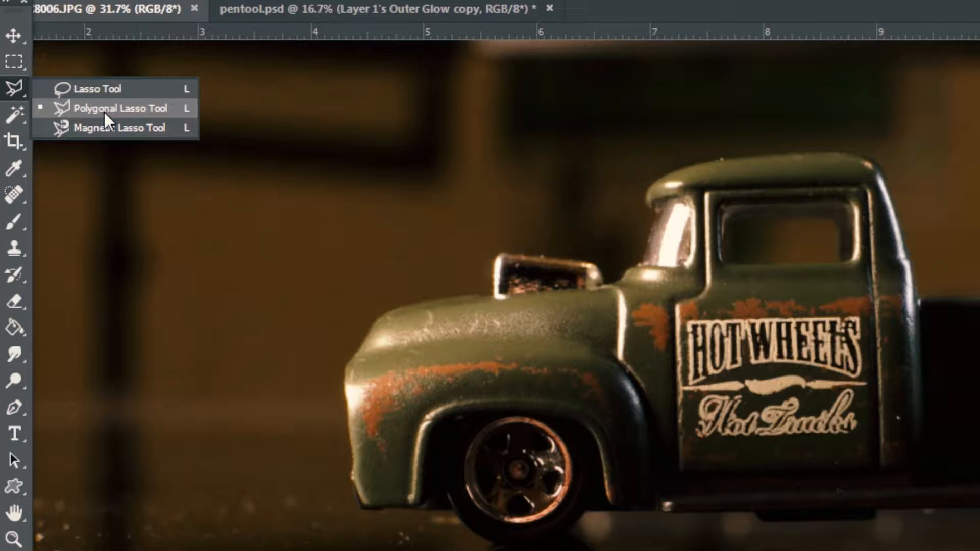
left_click(143, 127)
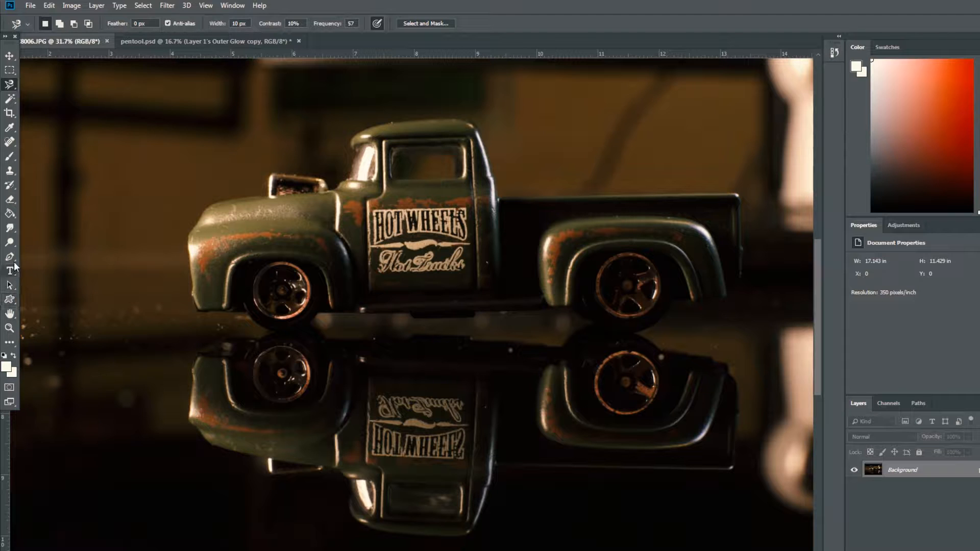
right_click(13, 86)
left_click(51, 96)
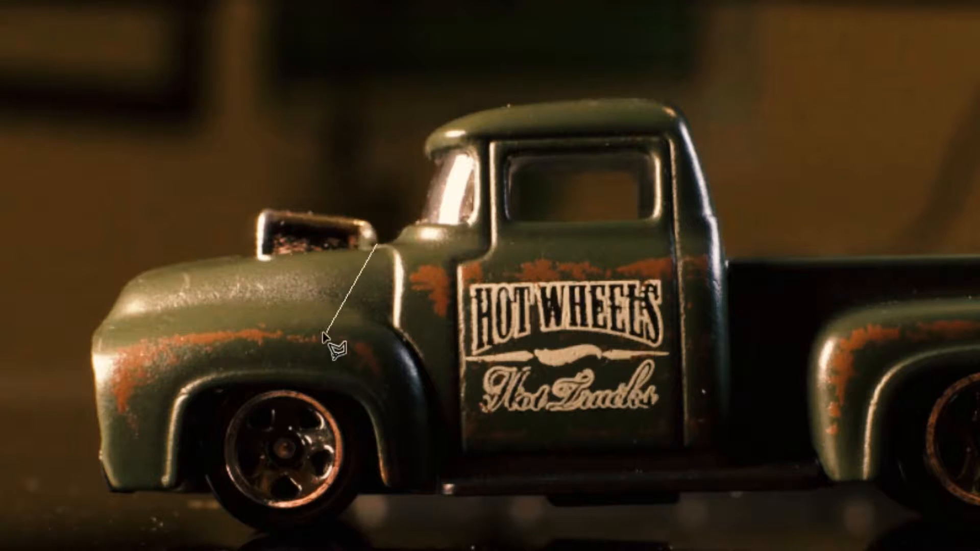
left_click(375, 219)
left_click(325, 206)
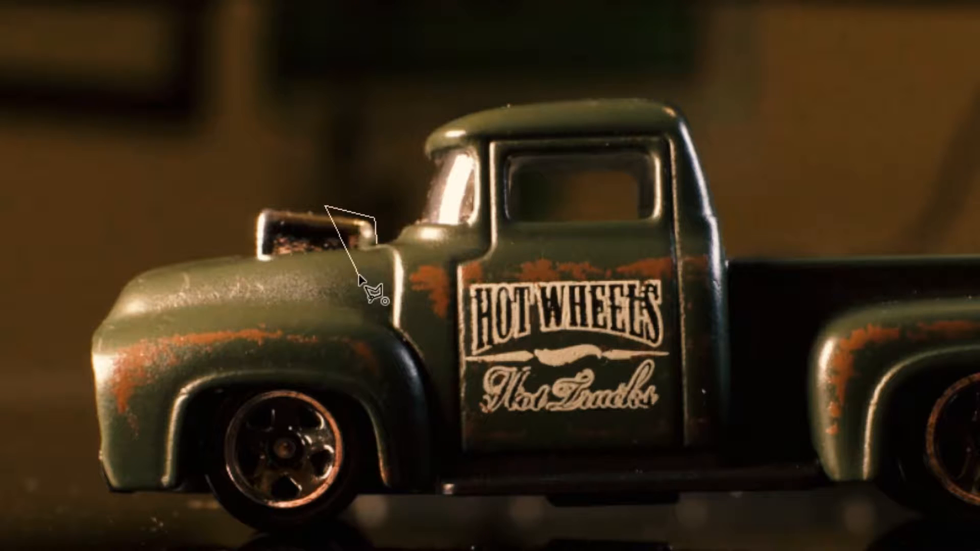
left_click(328, 184)
double_click(394, 206)
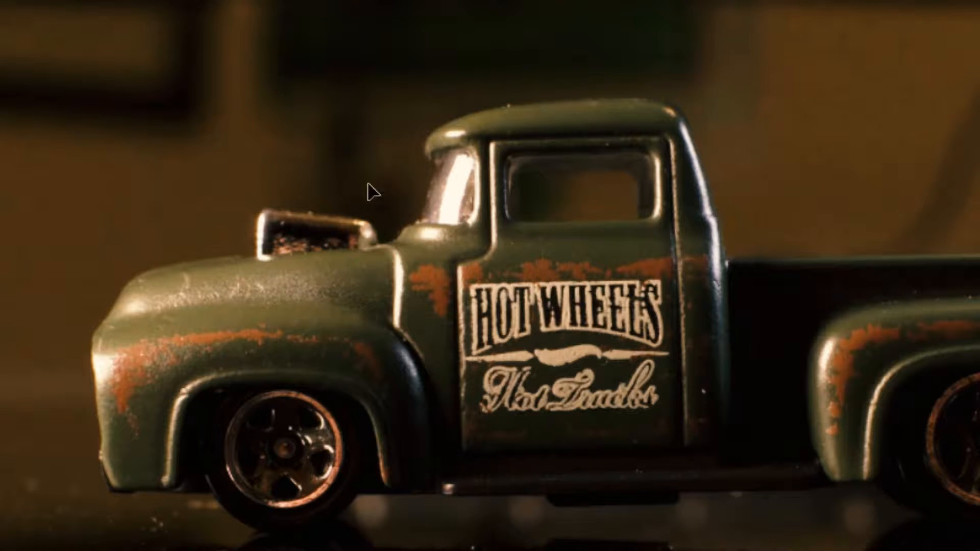
Step: Draw a rough polygonal lasso selection across the hood and scoop, and deselect it
left_click(373, 241)
left_click(244, 199)
double_click(129, 285)
scroll(204, 244, "up", 2)
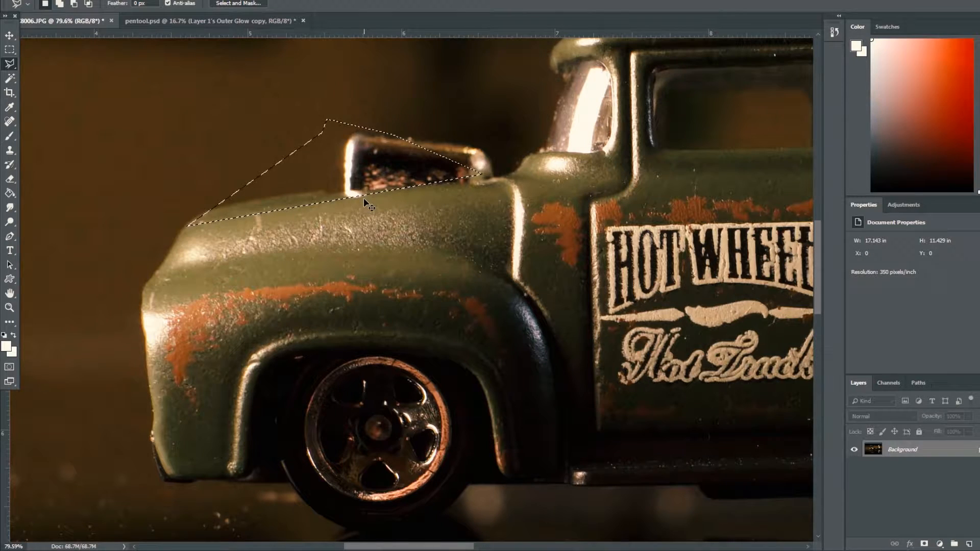
key("ctrl+d")
scroll(306, 224, "down", 4)
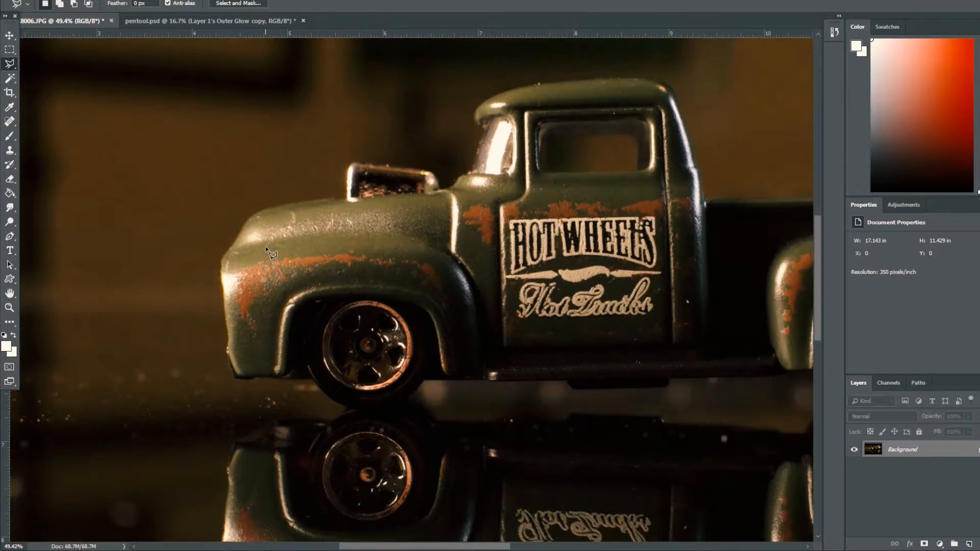
Step: Try tracing the rear corner and upper edge of the hood scoop with the Pen tool
left_click(10, 236)
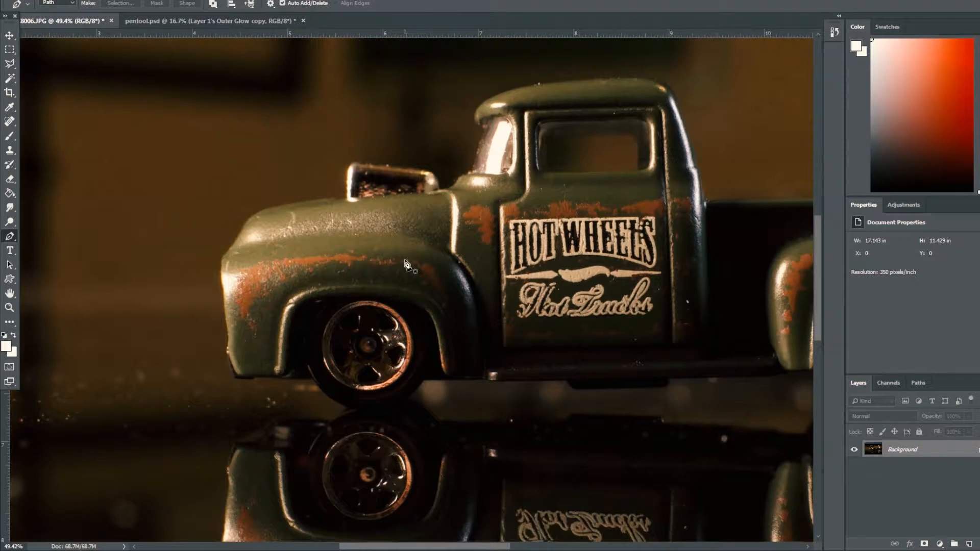
scroll(406, 265, "up", 2)
left_click(442, 152)
left_click(425, 141)
left_click(393, 135)
scroll(434, 143, "up", 3)
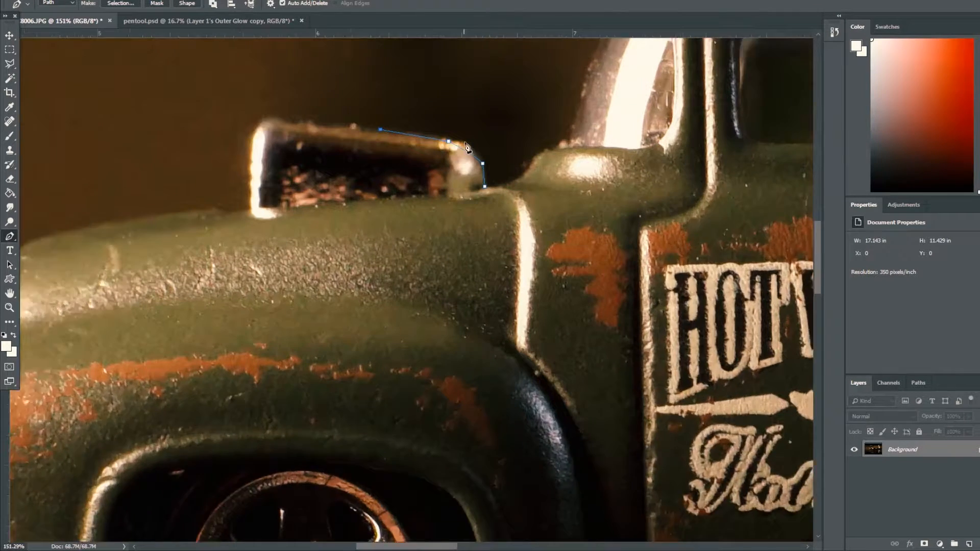
scroll(468, 146, "down", 3)
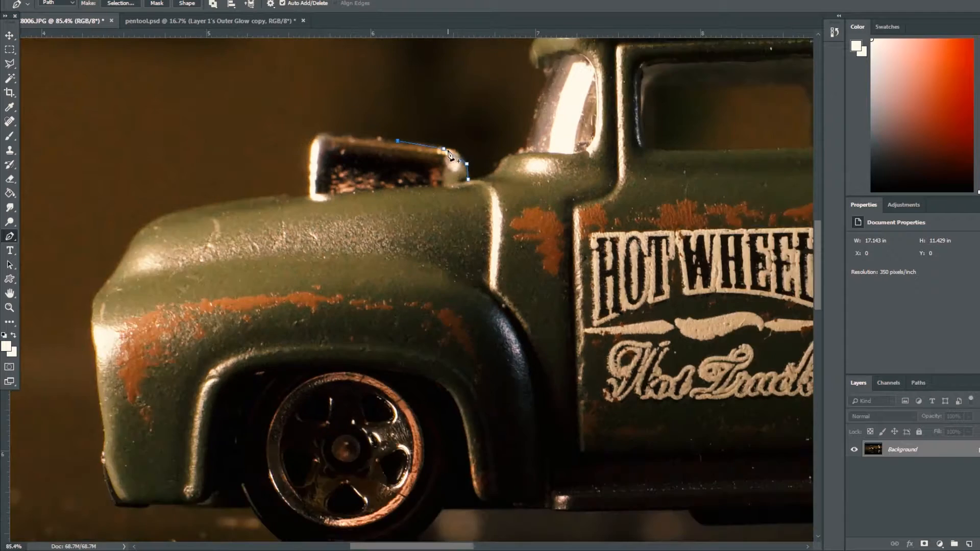
scroll(449, 154, "up", 3)
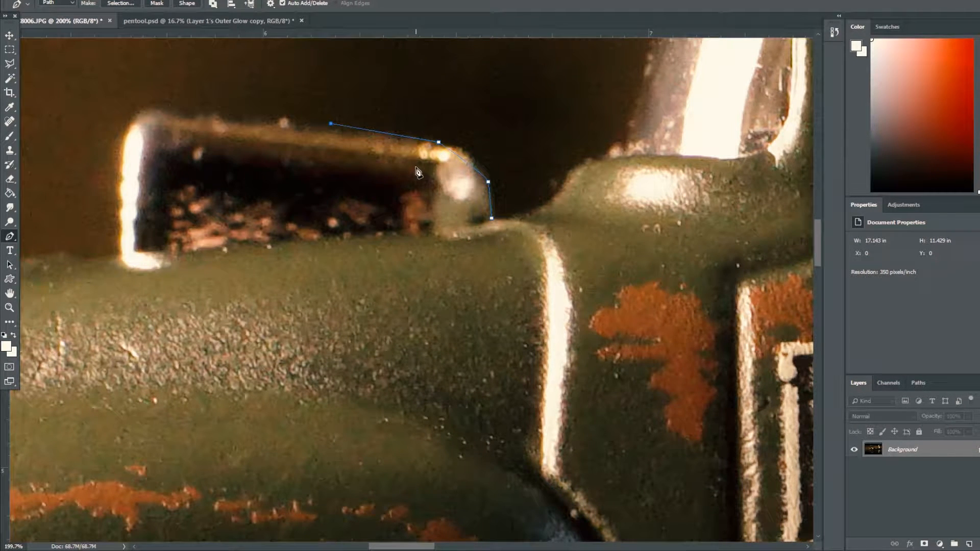
scroll(417, 171, "down", 1)
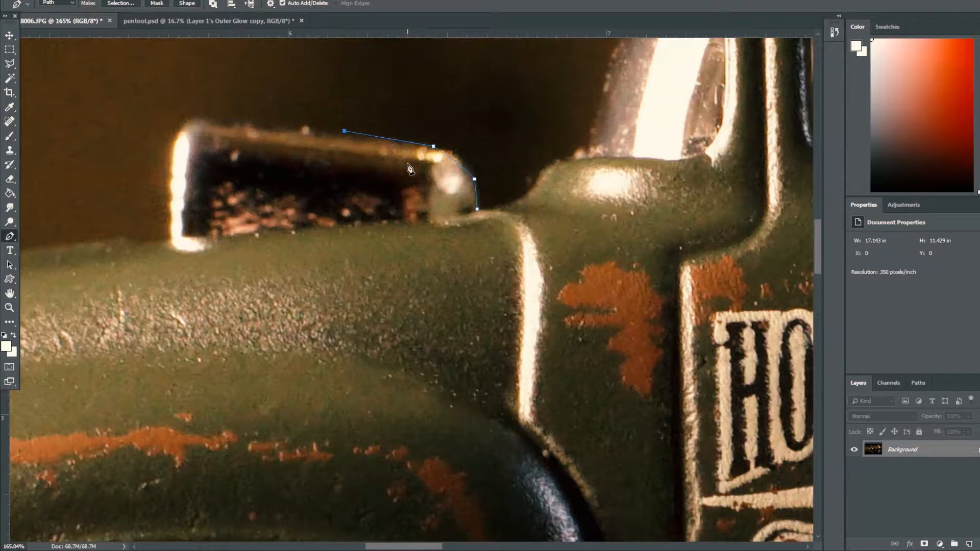
scroll(409, 169, "up", 1)
Step: Try extending the hood scoop path with another anchor point, and undo the whole path
left_click(300, 85)
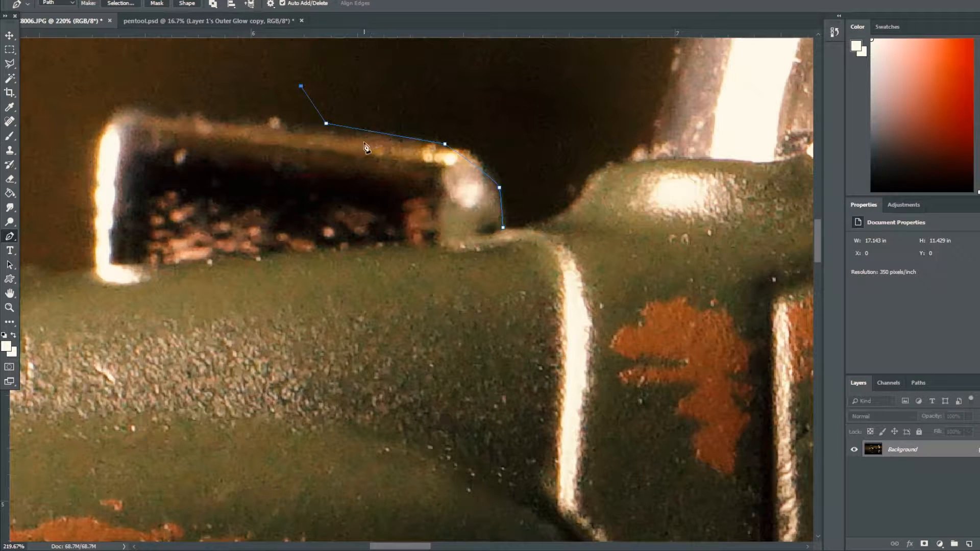
left_click_drag(301, 85, 283, 122)
key("ctrl+z")
key("ctrl+z")
key("ctrl+z")
key("ctrl+z")
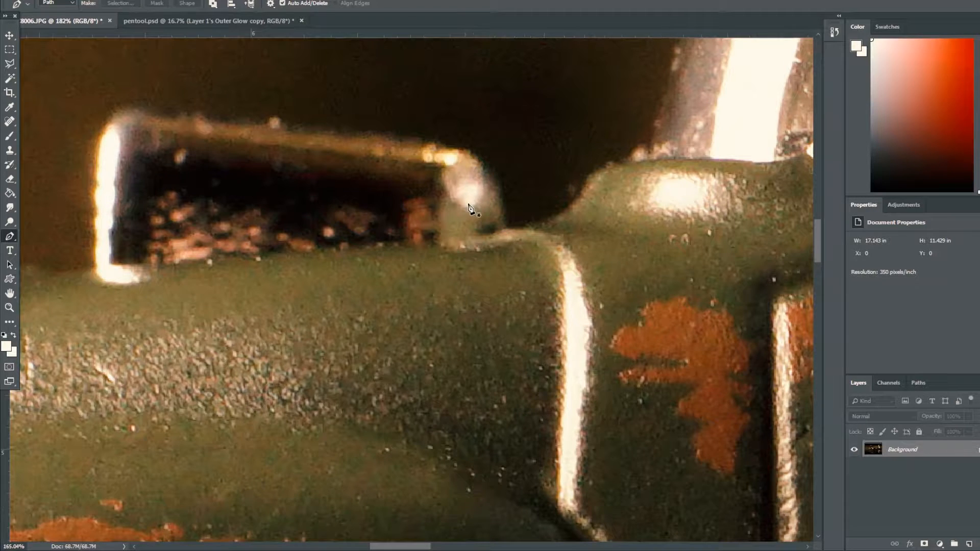
Step: Examine the whole truck photo and the glowing cutout in pentool.psd, and return to the photo
scroll(471, 224, "down", 4)
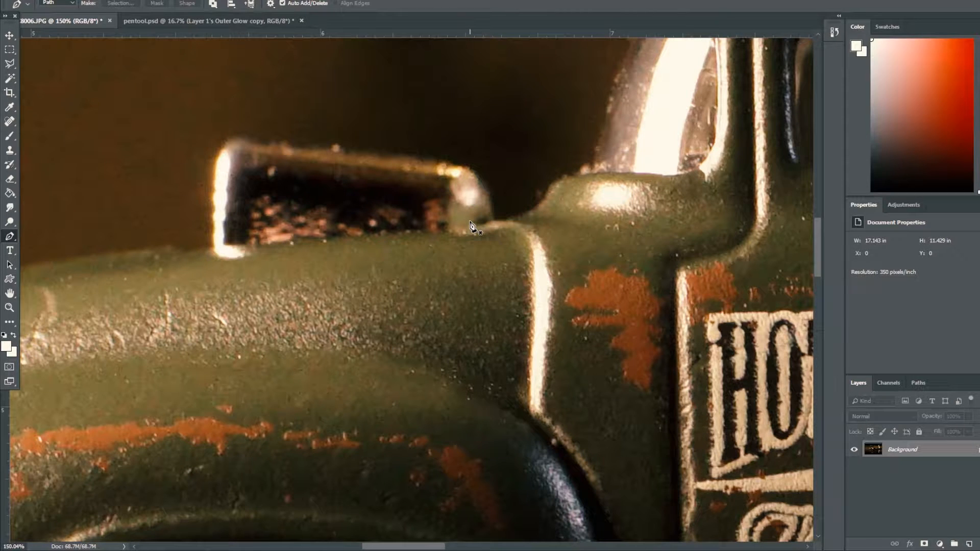
scroll(470, 224, "down", 4)
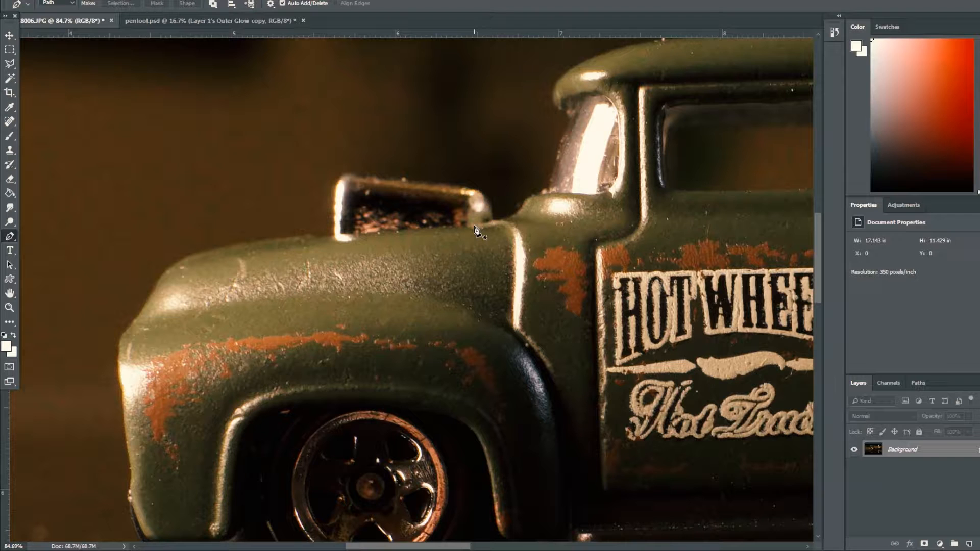
scroll(475, 230, "down", 3)
scroll(474, 231, "up", 1)
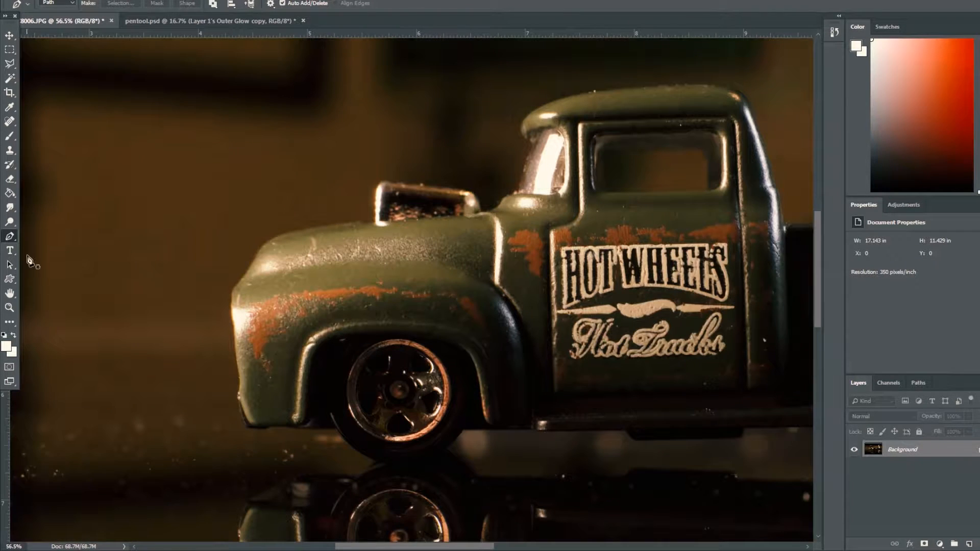
scroll(578, 185, "down", 5)
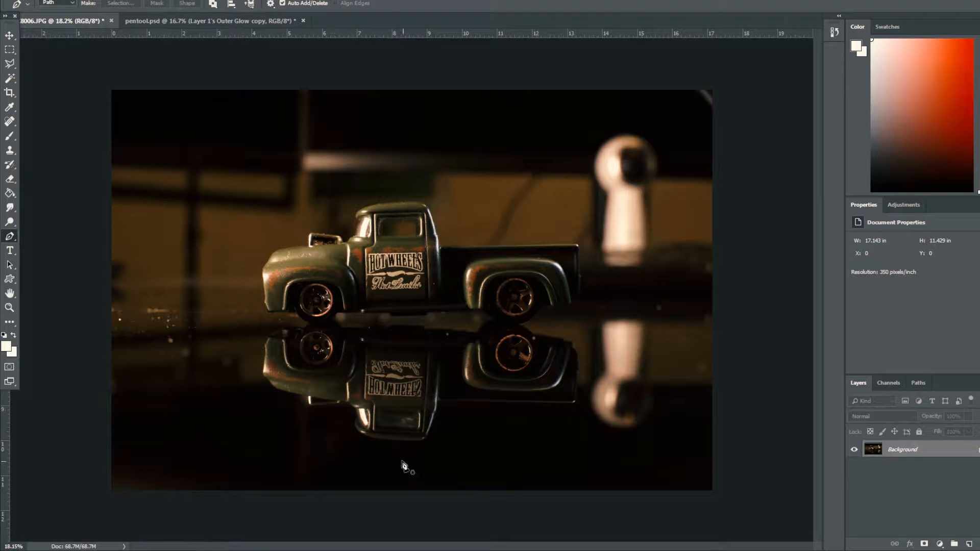
scroll(352, 322, "up", 2)
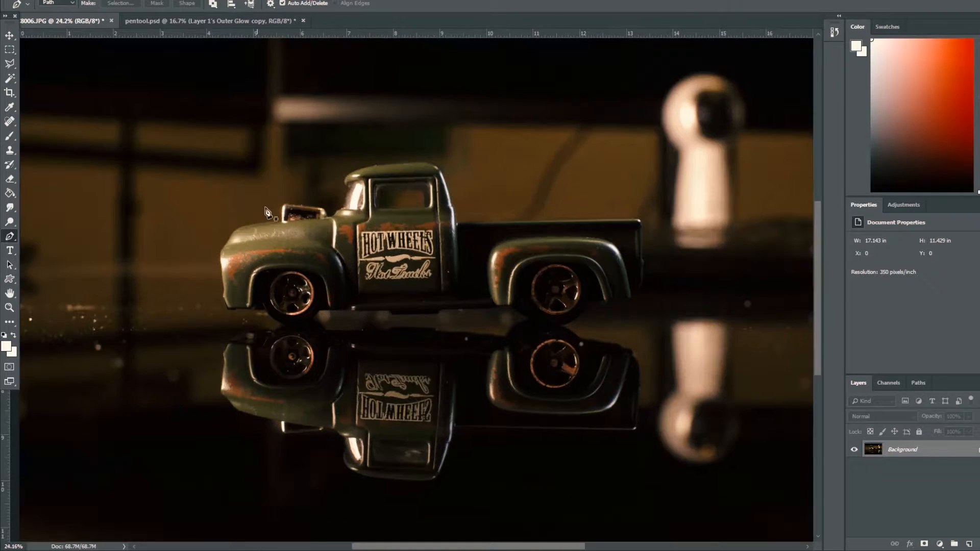
left_click(210, 21)
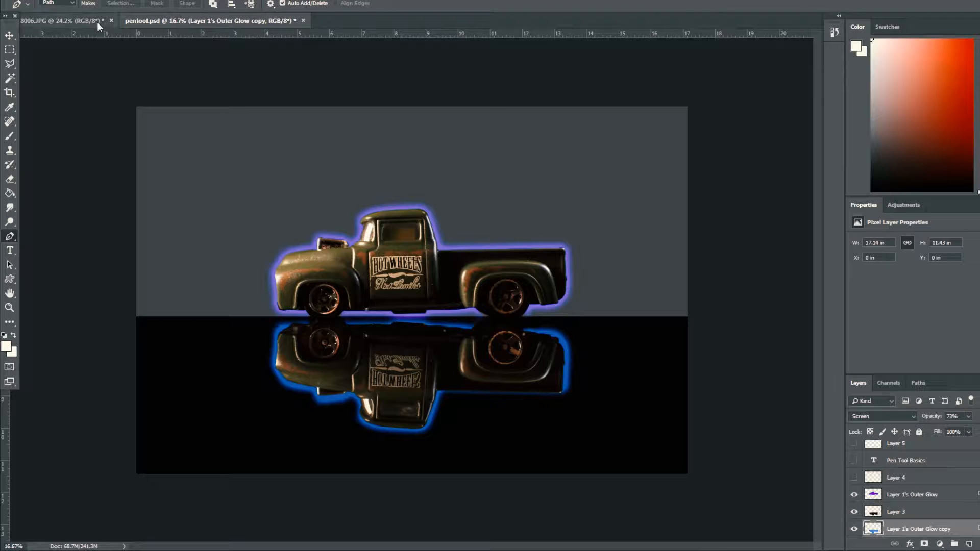
left_click(97, 21)
scroll(377, 313, "up", 6)
left_click_drag(246, 85, 306, 225)
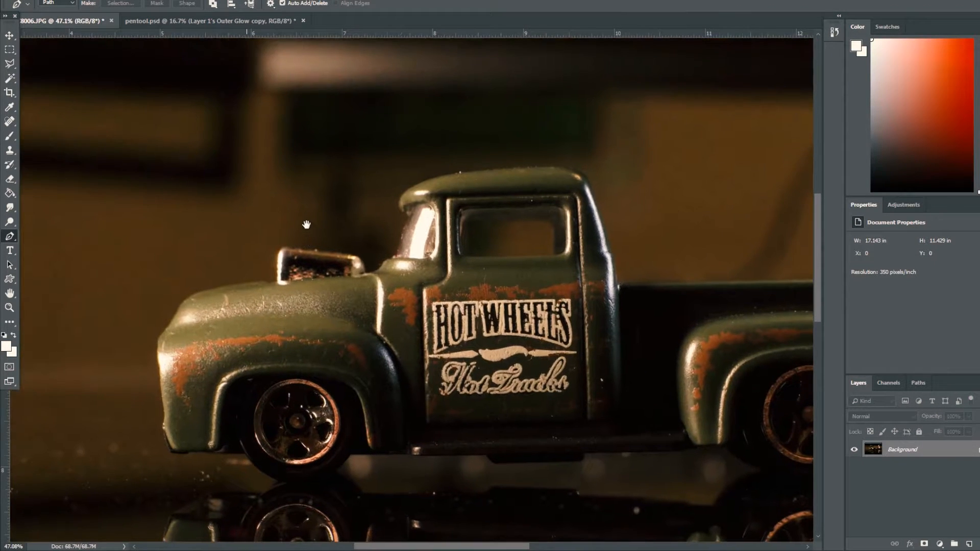
scroll(380, 195, "up", 4)
scroll(466, 221, "down", 3)
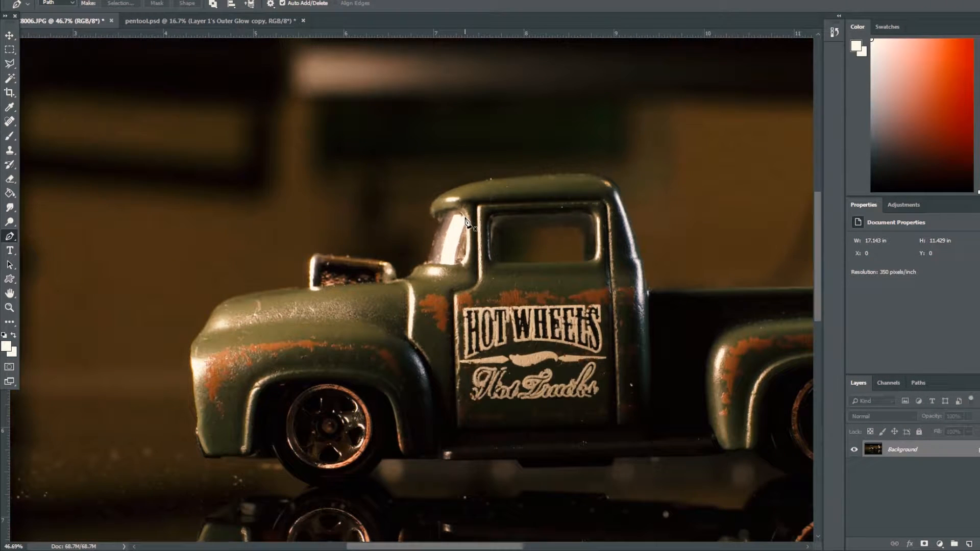
scroll(466, 222, "down", 7)
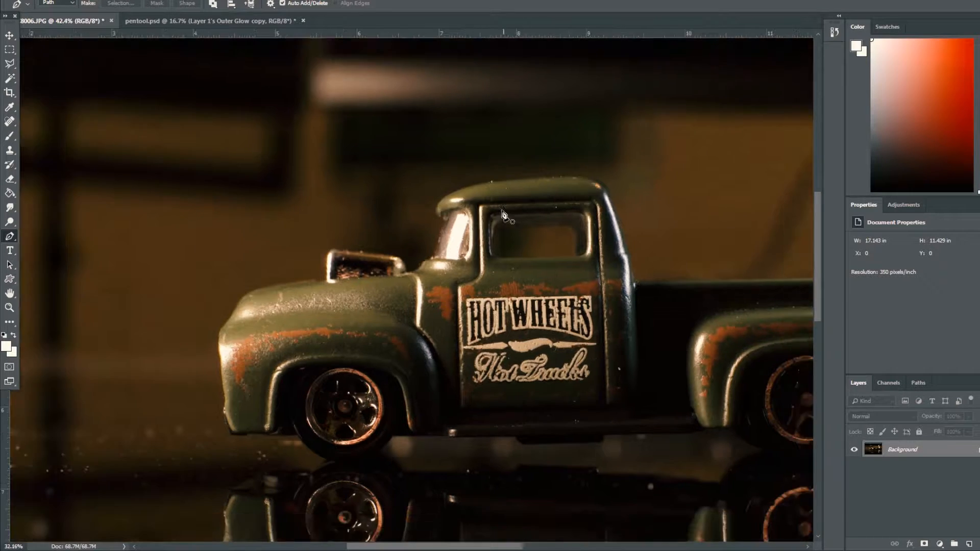
scroll(491, 286, "up", 3)
scroll(413, 264, "down", 1)
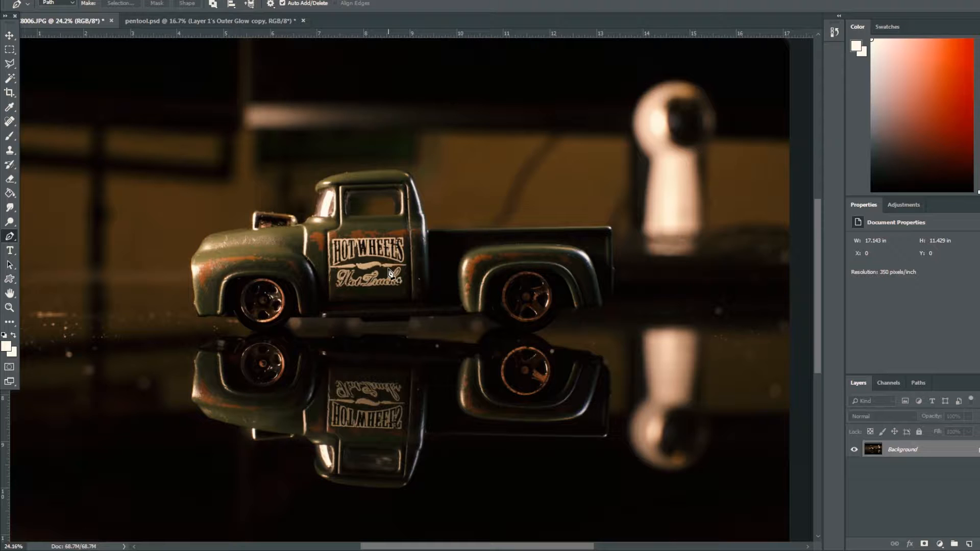
scroll(390, 271, "up", 2)
scroll(331, 132, "up", 2)
left_click_drag(342, 82, 415, 123)
scroll(429, 121, "down", 1)
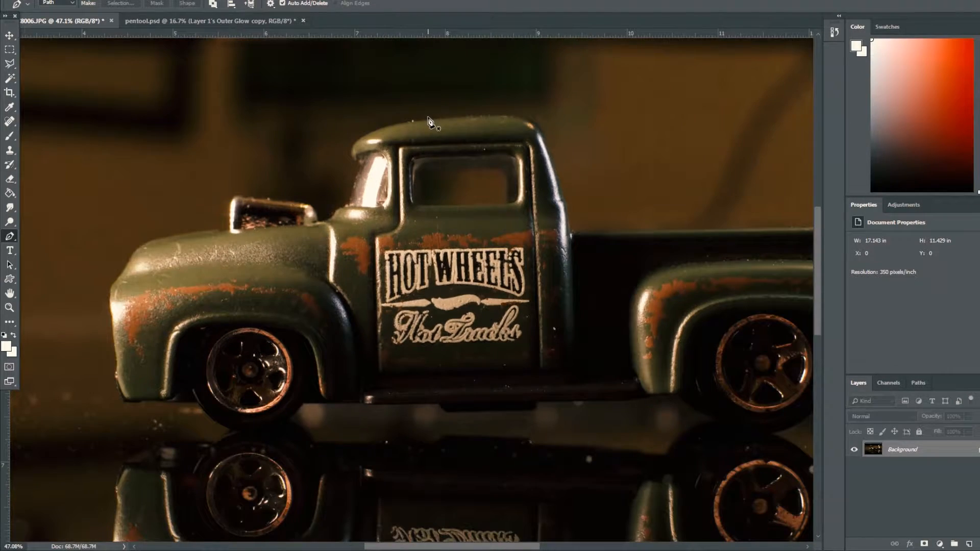
scroll(429, 121, "up", 2)
scroll(429, 121, "down", 1)
scroll(345, 223, "up", 3)
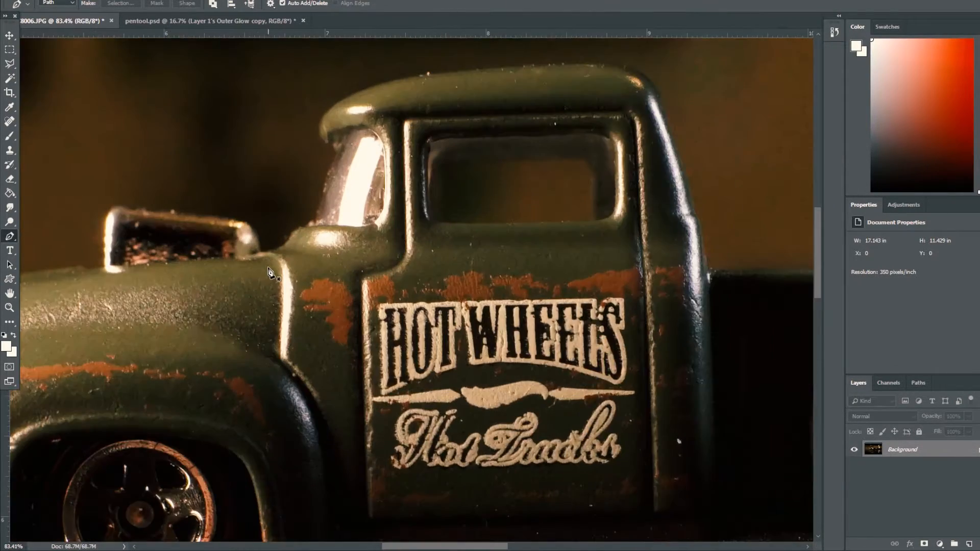
scroll(263, 265, "up", 3)
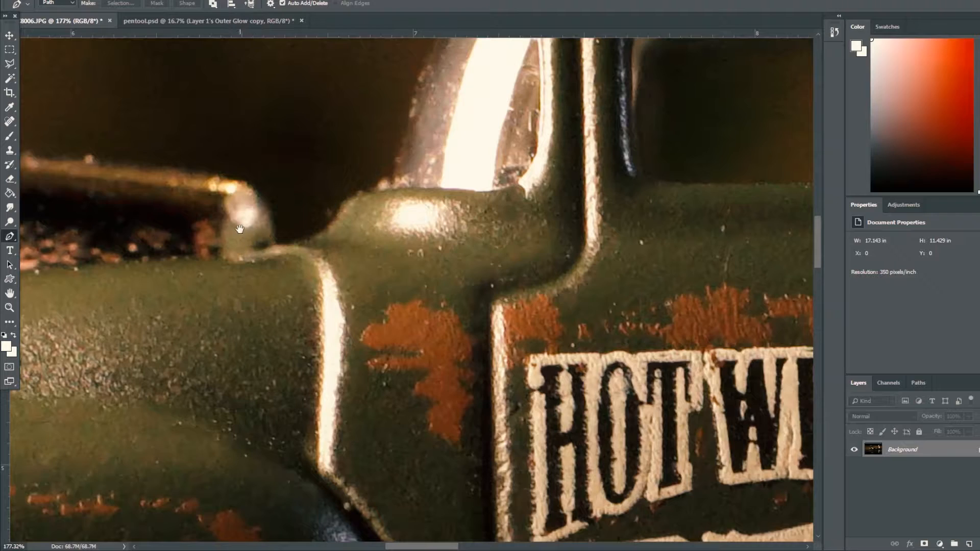
scroll(328, 240, "down", 4)
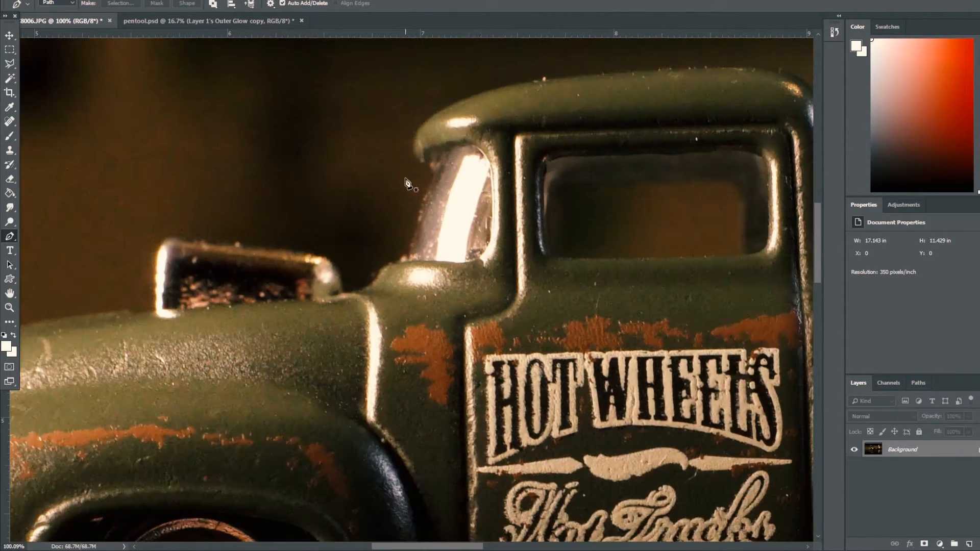
Step: Start a Pen path near the rear of the cab roof and place anchors forward along its top edge to mid-roof
scroll(528, 92, "up", 3)
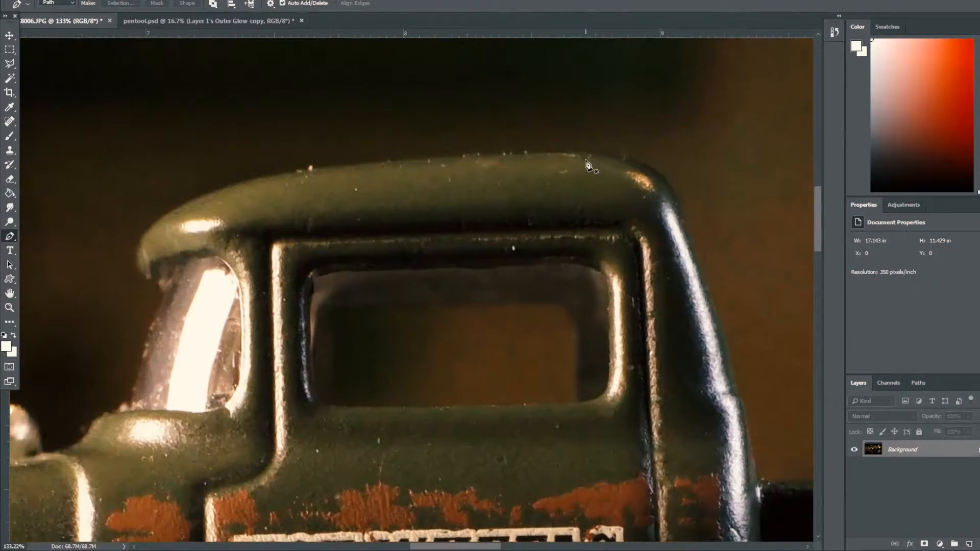
left_click(616, 156)
left_click(597, 152)
left_click(577, 153)
left_click(553, 152)
left_click(528, 153)
left_click(505, 154)
left_click(484, 156)
left_click(459, 156)
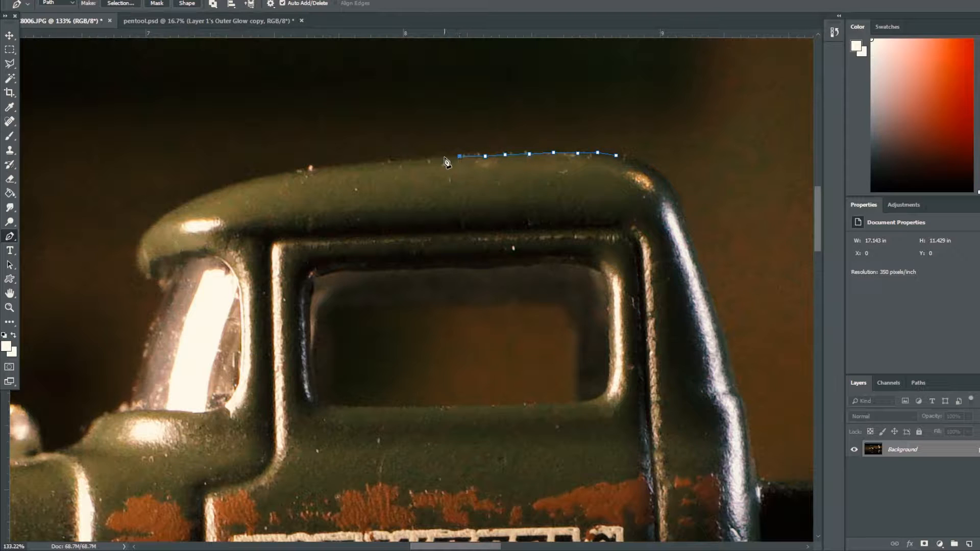
Step: Continue the path with closely spaced anchors from mid-roof to just behind the bright speck on the roof edge
left_click(431, 157)
left_click(411, 158)
left_click(395, 161)
left_click(378, 162)
left_click(363, 164)
left_click(342, 165)
scroll(326, 174, "up", 5)
left_click(323, 164)
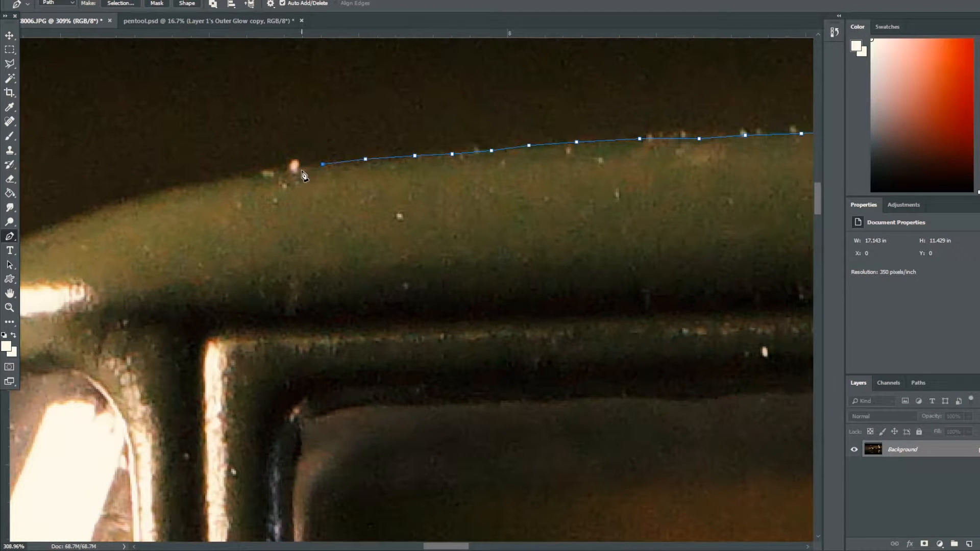
Step: Trace past the bright speck with anchors following the start of the roof's forward slope
left_click(299, 169)
left_click(274, 171)
left_click(249, 176)
left_click(216, 179)
left_click(196, 182)
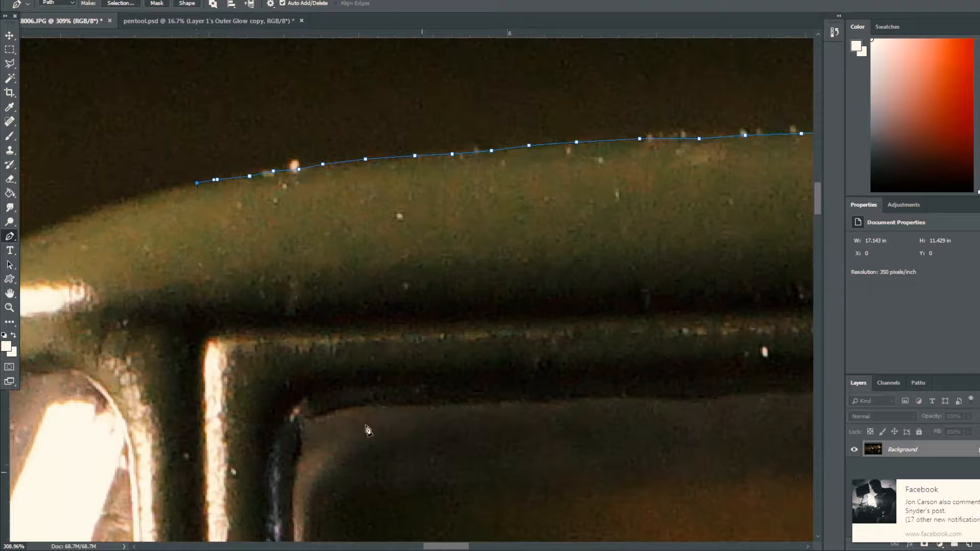
scroll(176, 212, "down", 1)
scroll(176, 212, "up", 1)
Step: Extend the path along the roof's forward slope and pull one smooth curve down to the visor's front edge
left_click_drag(177, 212, 391, 200)
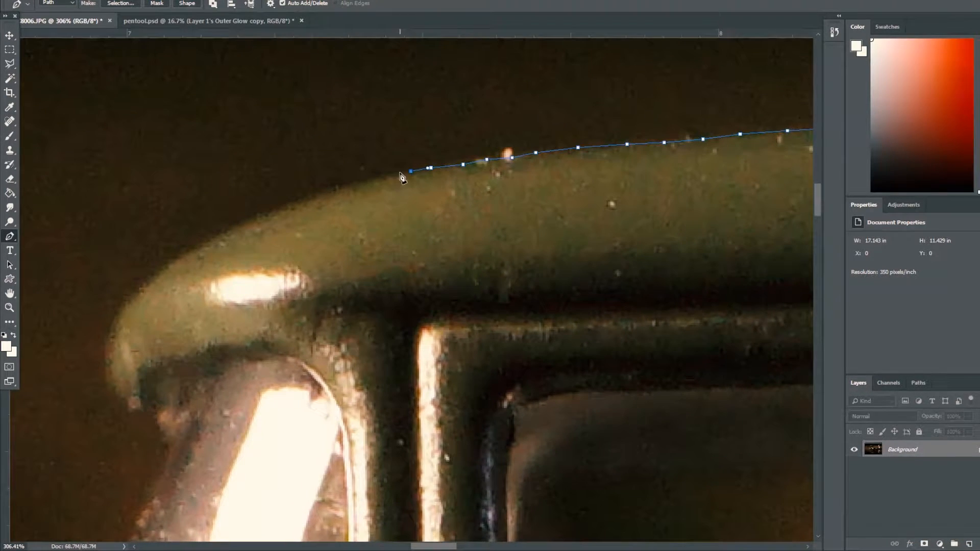
left_click(389, 176)
left_click(363, 182)
left_click(337, 188)
left_click_drag(117, 347, 59, 424)
scroll(78, 376, "up", 2)
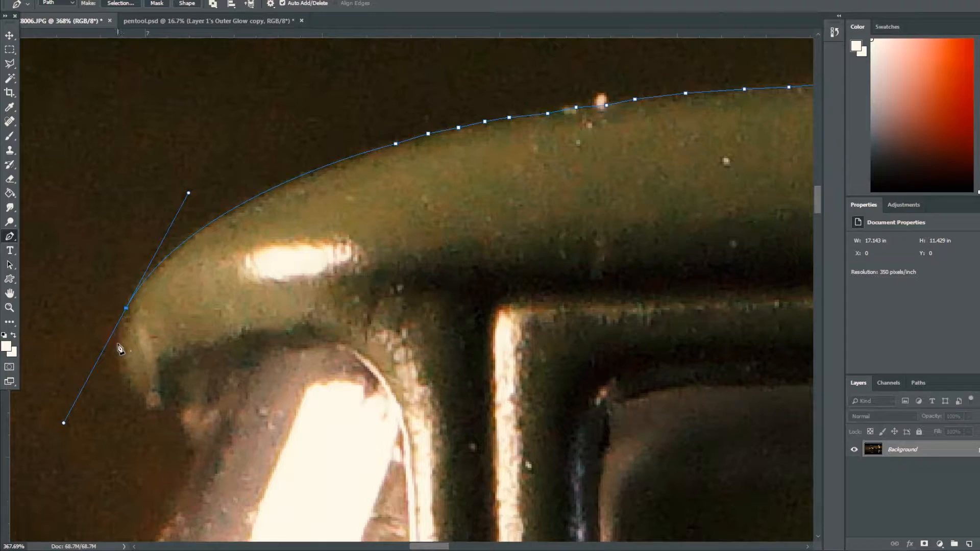
Step: Try adding an anchor just below the curved one with its long direction handle still in place, and undo it
left_click(118, 344)
scroll(113, 364, "up", 2)
scroll(111, 369, "up", 1)
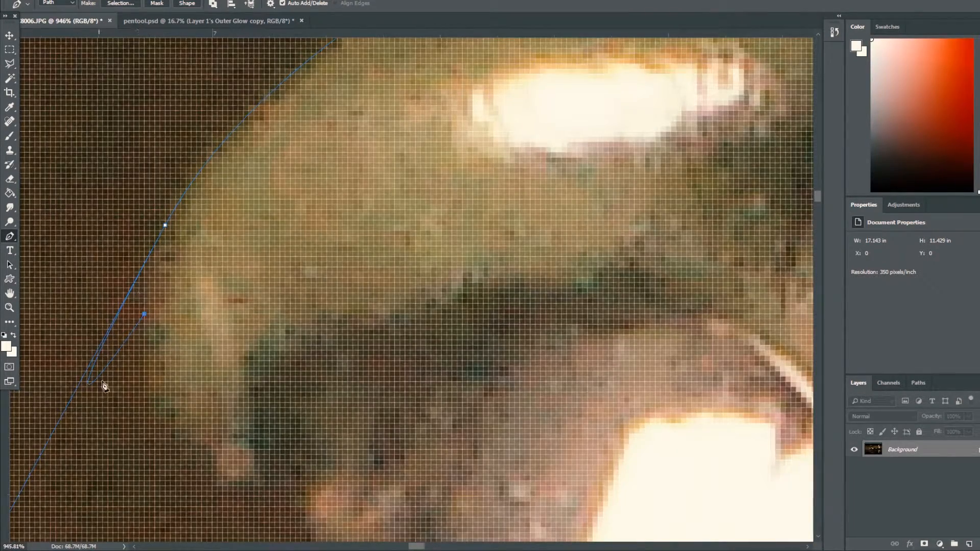
scroll(134, 345, "down", 2)
scroll(131, 356, "down", 1)
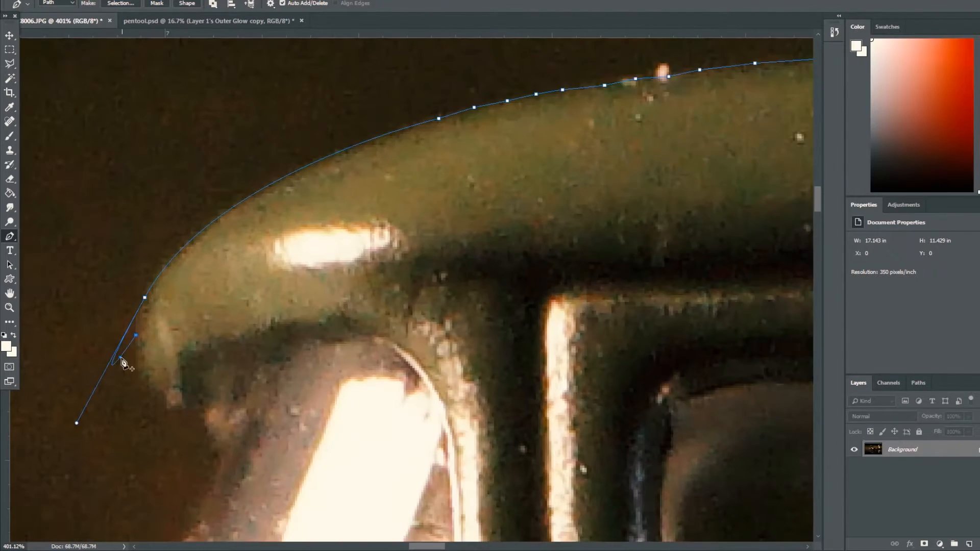
key("ctrl+z")
Step: Retract the outgoing direction handle of the curved visor anchor back to its anchor point
scroll(181, 284, "up", 1)
scroll(174, 297, "down", 1)
scroll(114, 327, "up", 1)
scroll(120, 357, "up", 1)
left_click_drag(127, 388, 391, 230)
scroll(403, 229, "down", 2)
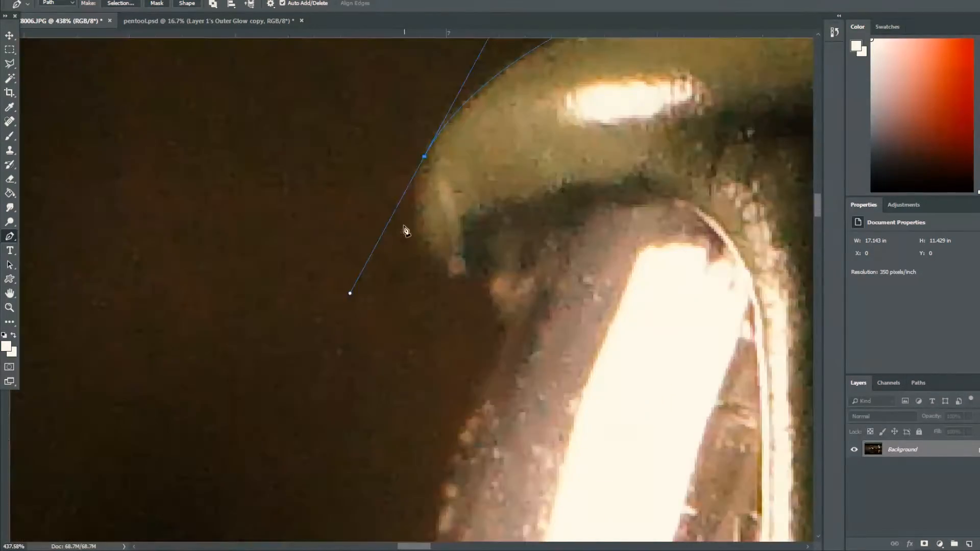
scroll(416, 220, "up", 1)
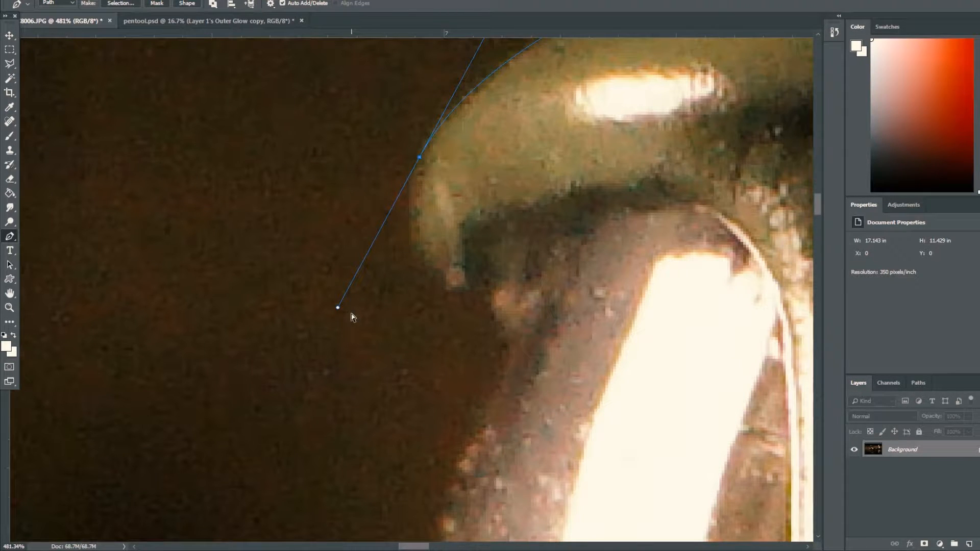
scroll(392, 295, "down", 1)
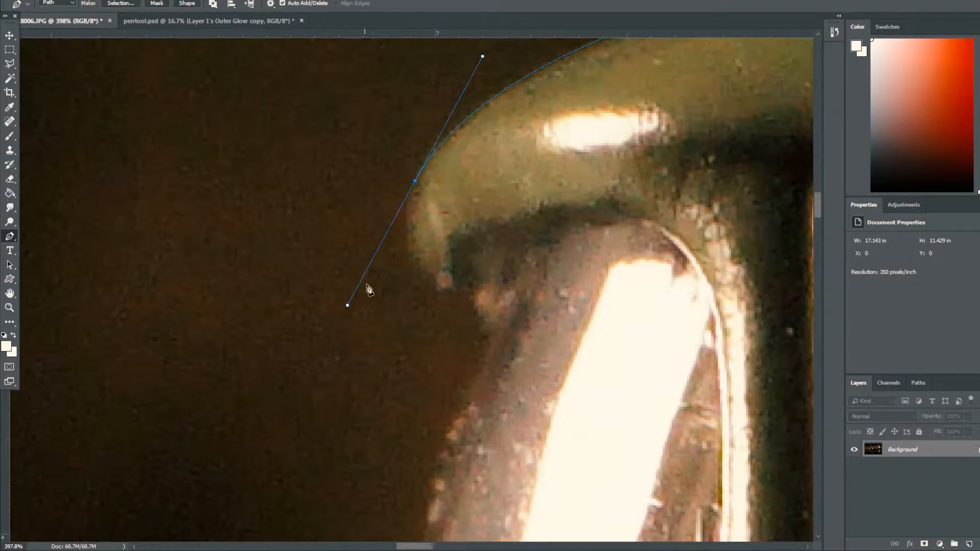
scroll(339, 304, "up", 4)
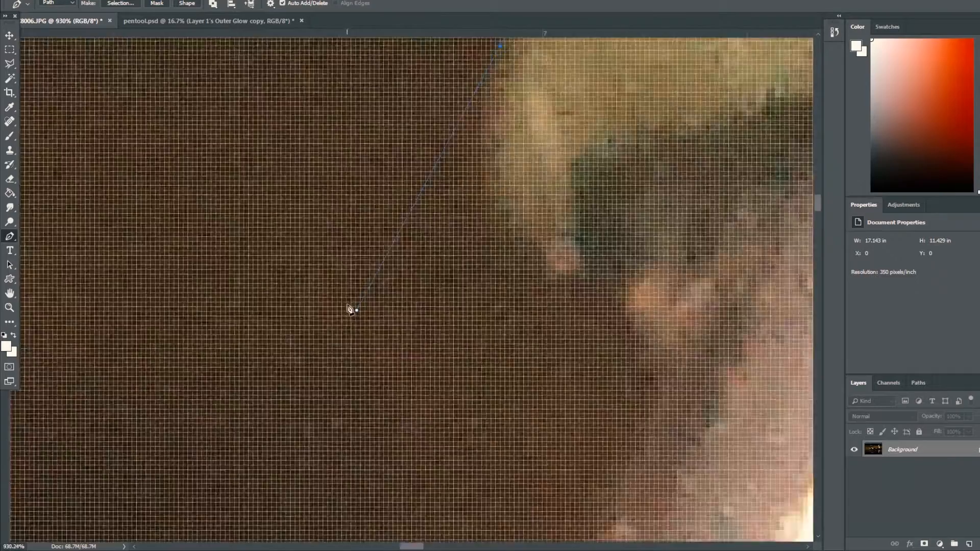
scroll(341, 318, "down", 4)
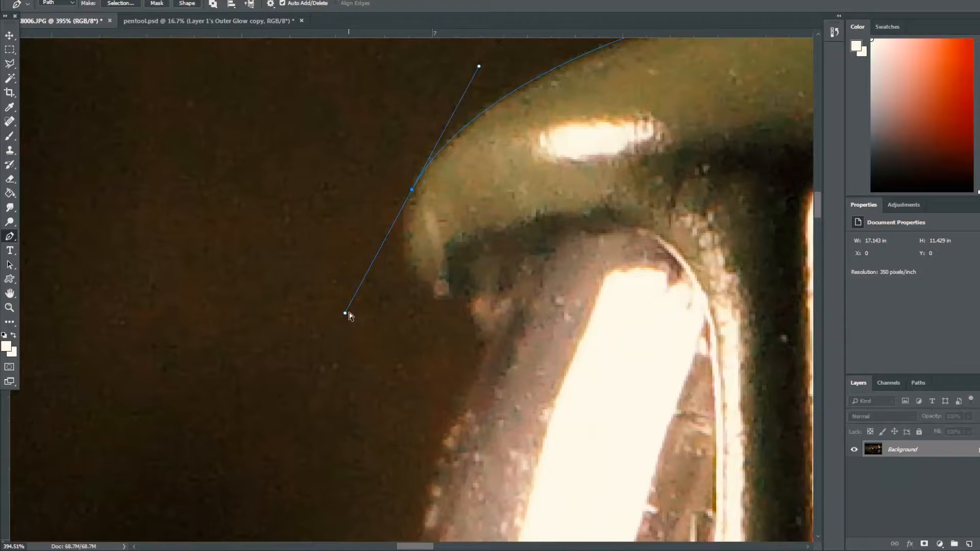
scroll(345, 318, "down", 2)
left_click_drag(347, 309, 393, 230)
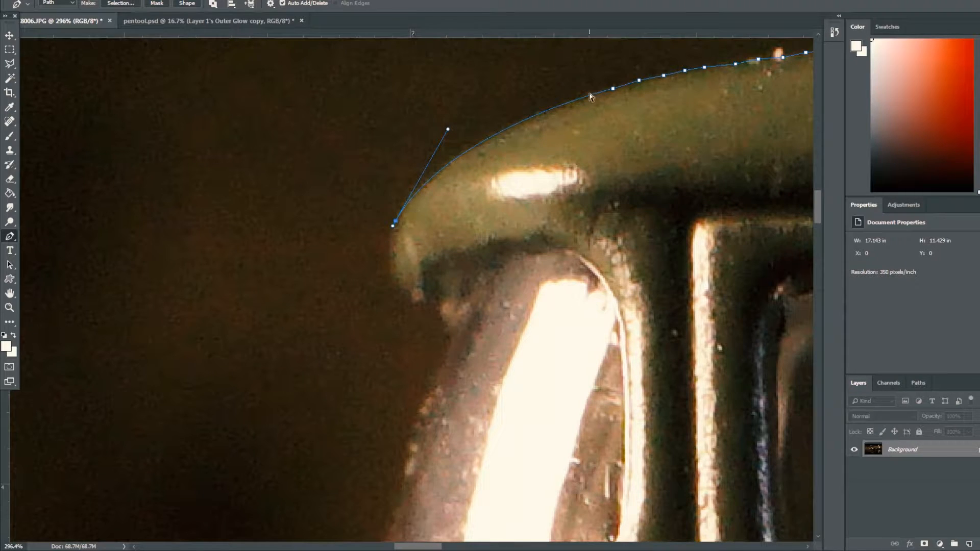
Step: Trace the path down the visor's front edge and around its lower lip to the top of the windshield
scroll(414, 295, "up", 2)
scroll(403, 255, "up", 2)
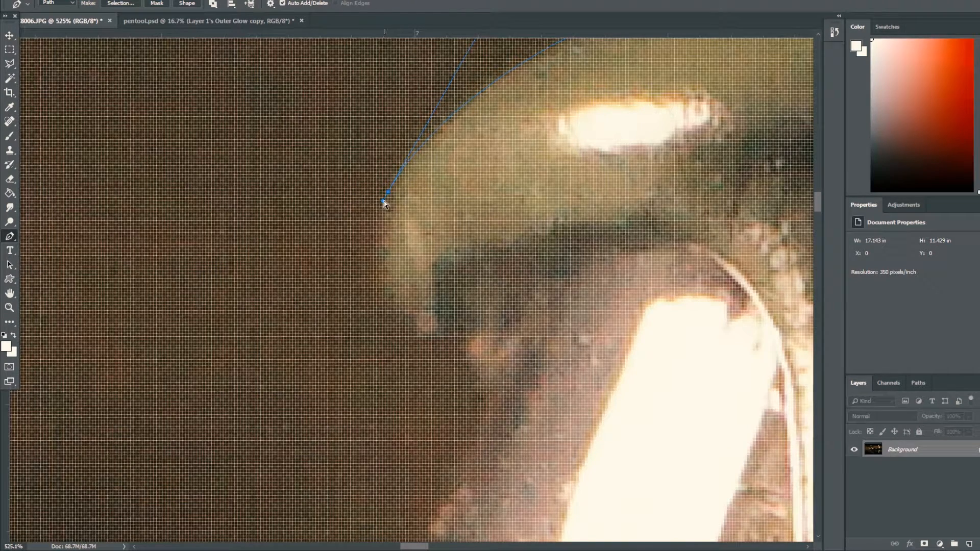
left_click_drag(385, 198, 384, 235)
scroll(385, 295, "down", 5)
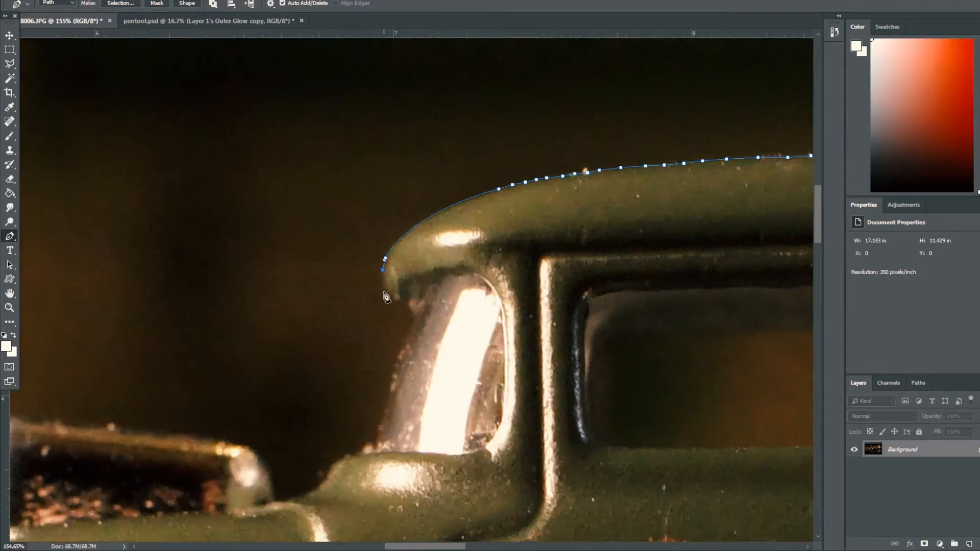
scroll(388, 296, "up", 2)
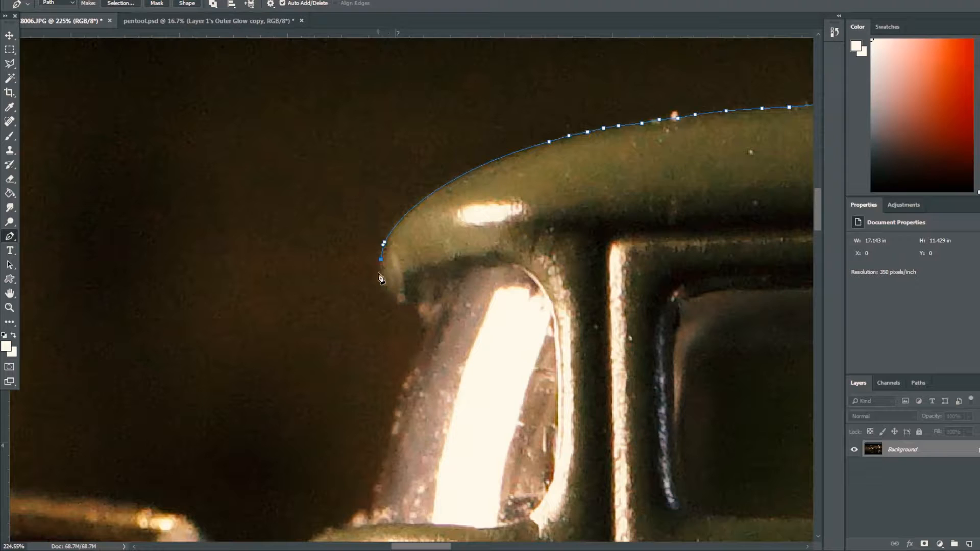
left_click(379, 271)
left_click_drag(390, 292, 394, 296)
left_click(400, 302)
left_click(408, 304)
left_click(418, 304)
Step: Trace the windshield's front edge with anchors from the visor down to about two thirds of its height
left_click(418, 312)
left_click(424, 333)
left_click(421, 350)
left_click(411, 367)
left_click(396, 417)
left_click(386, 456)
scroll(386, 455, "up", 2)
scroll(387, 459, "up", 2)
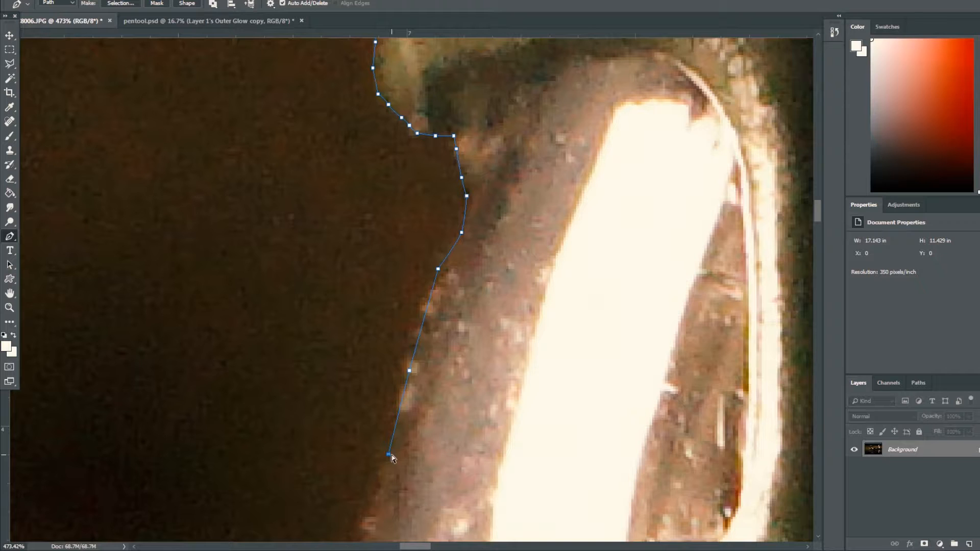
left_click(391, 454)
scroll(296, 278, "down", 3)
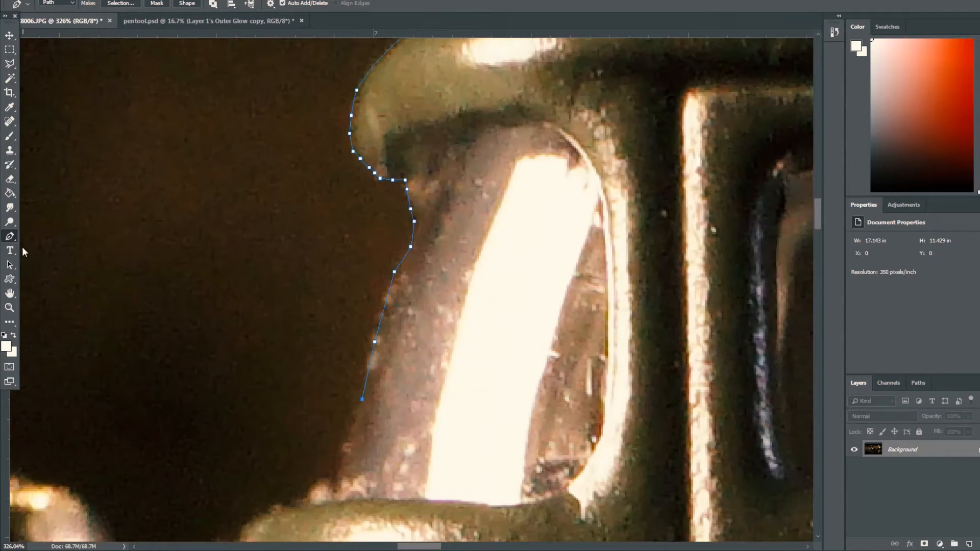
Step: Try deleting anchors on the windshield edge with the Delete Anchor Point tool, and undo the deletions
right_click(10, 236)
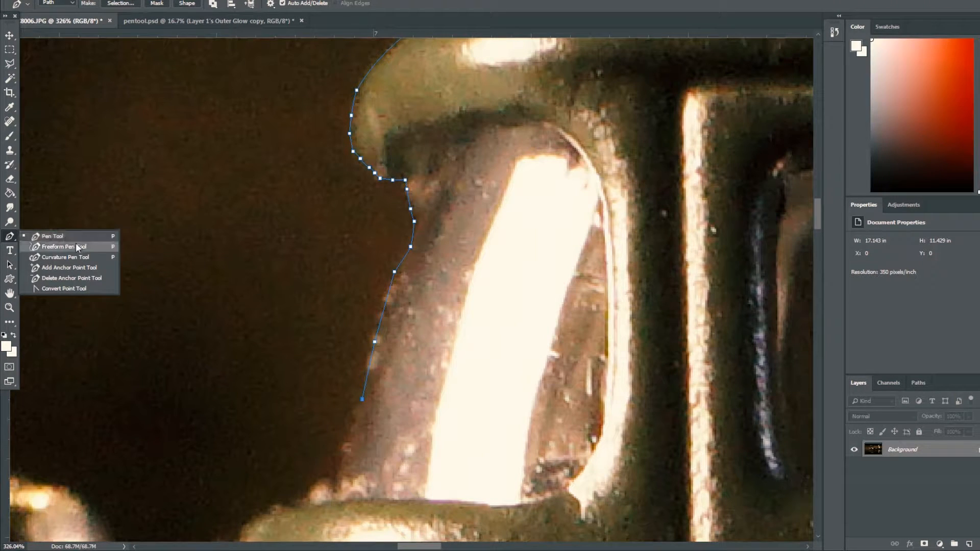
left_click(76, 278)
left_click(375, 342)
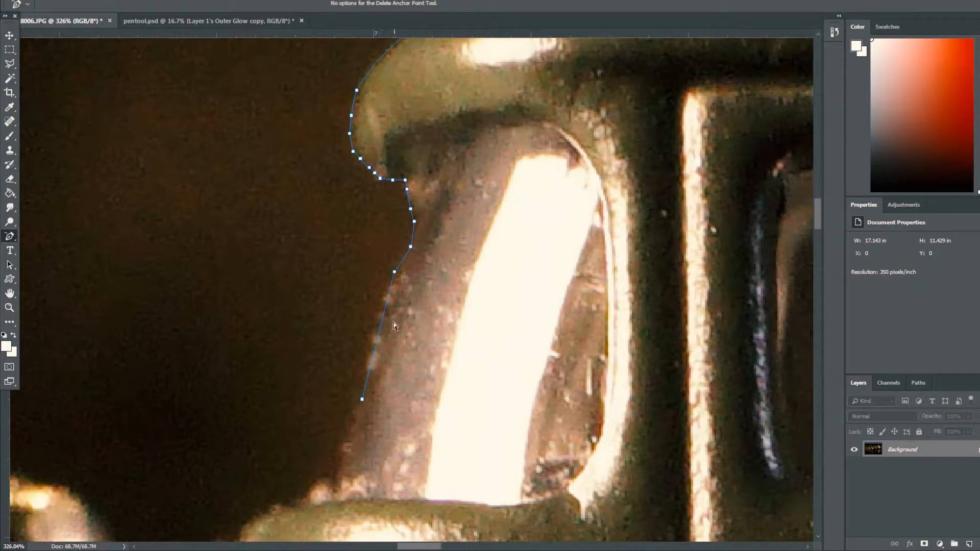
left_click(394, 272)
key("ctrl+alt+z")
key("ctrl+alt+z")
key("ctrl+alt+z")
Step: Insert extra anchors on the lower windshield segments of the path with the Add Anchor Point tool
right_click(12, 243)
left_click(77, 267)
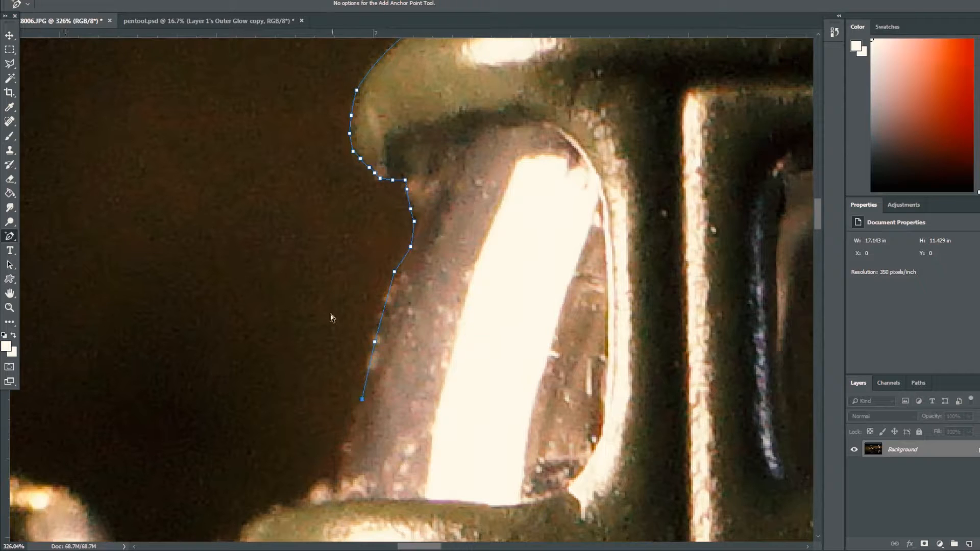
left_click(384, 308)
left_click(368, 374)
left_click(364, 388)
right_click(16, 237)
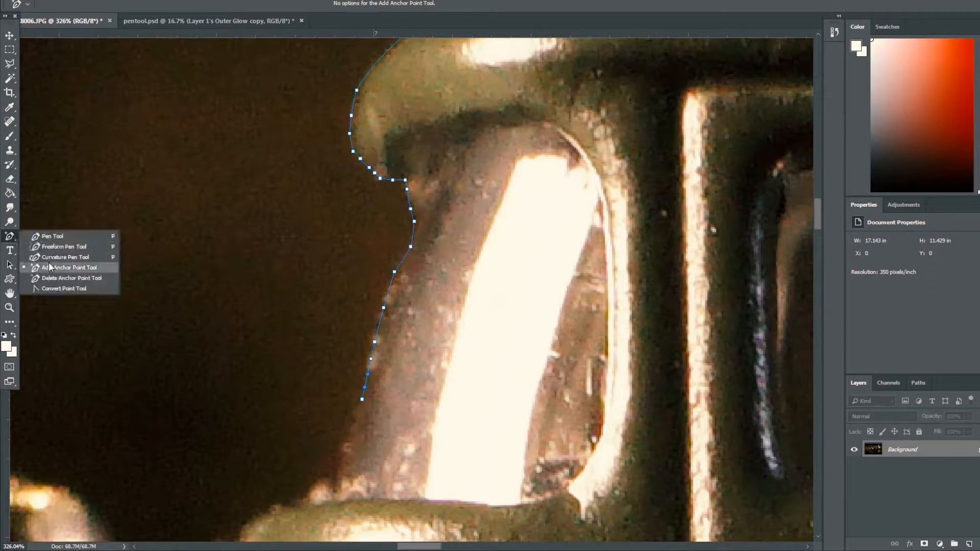
left_click(55, 286)
scroll(279, 444, "up", 4)
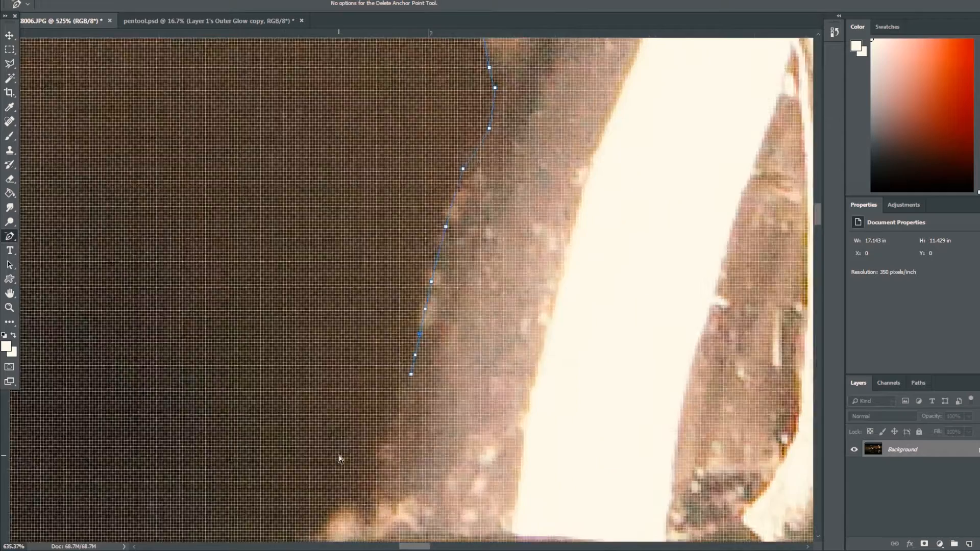
scroll(358, 457, "down", 10)
scroll(386, 456, "up", 3)
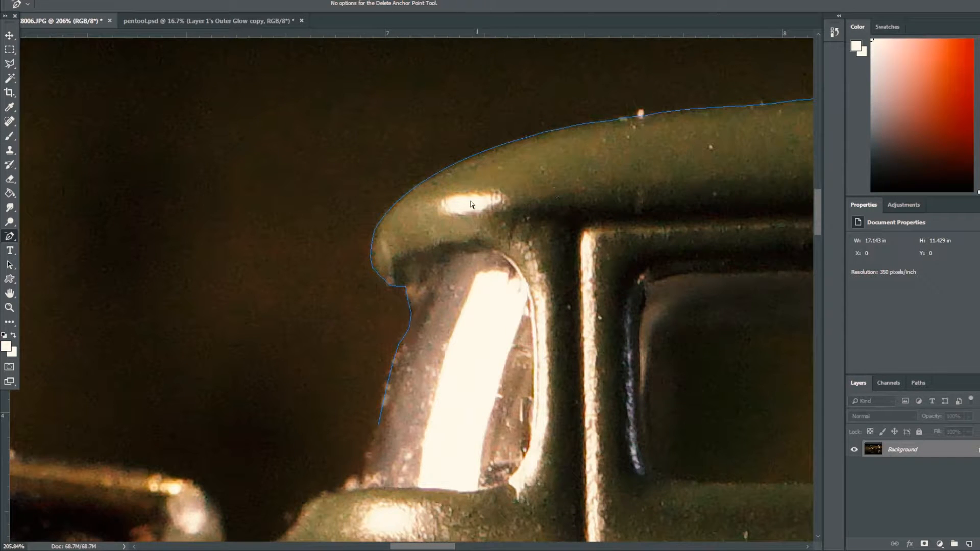
scroll(377, 424, "up", 3)
Step: Resume the path with the Pen tool down to the windshield's base and reposition the last anchor onto the edge
key("p")
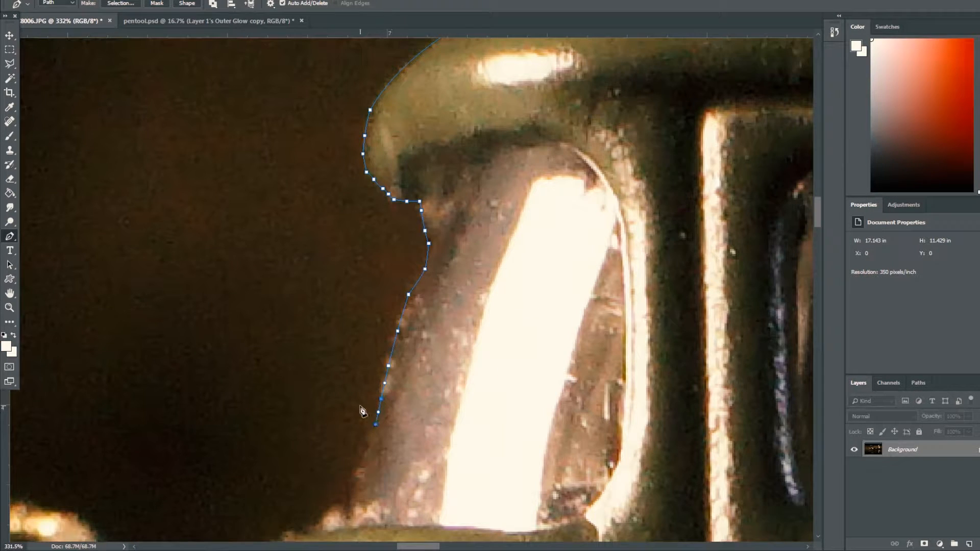
scroll(355, 423, "down", 5)
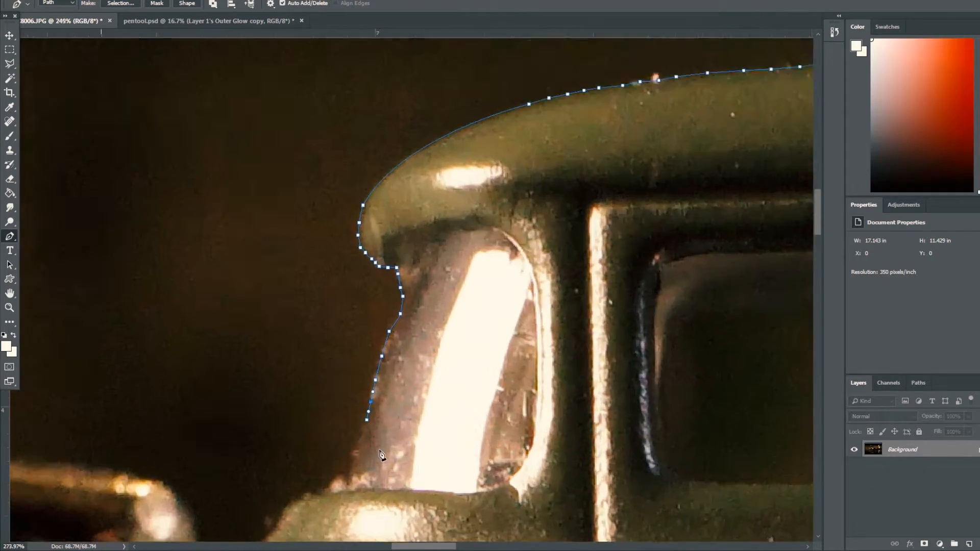
scroll(358, 408, "up", 7)
scroll(307, 352, "down", 5)
scroll(422, 384, "up", 5)
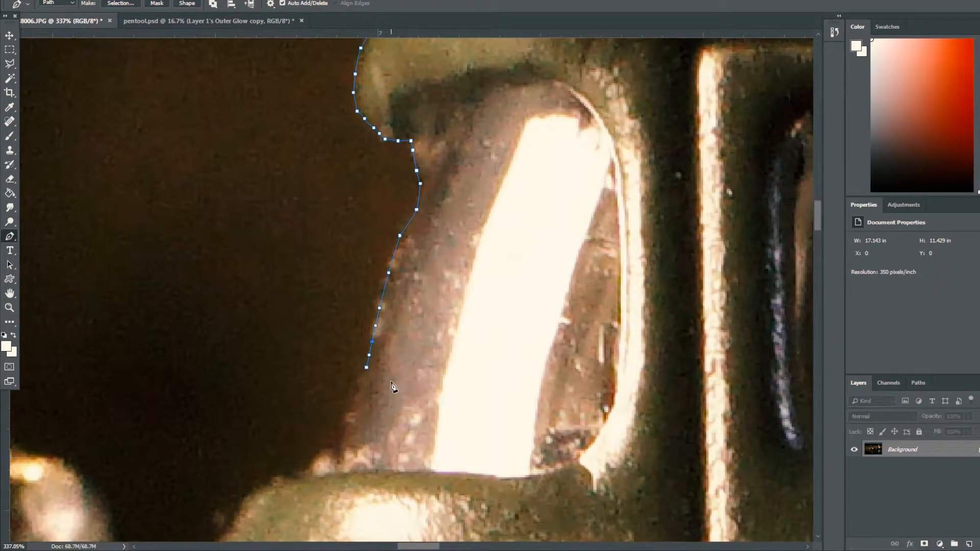
scroll(377, 385, "down", 3)
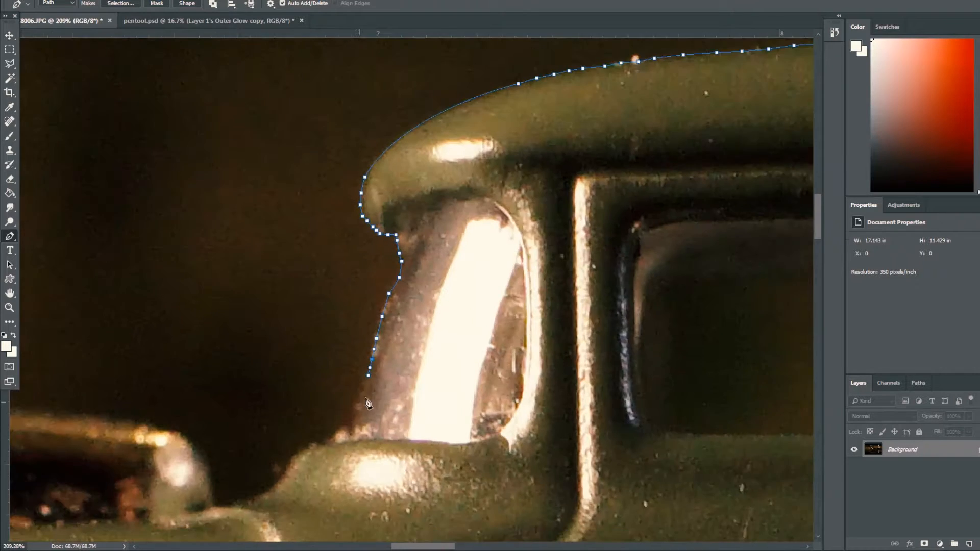
left_click(360, 395)
left_click(353, 408)
scroll(355, 426, "up", 3)
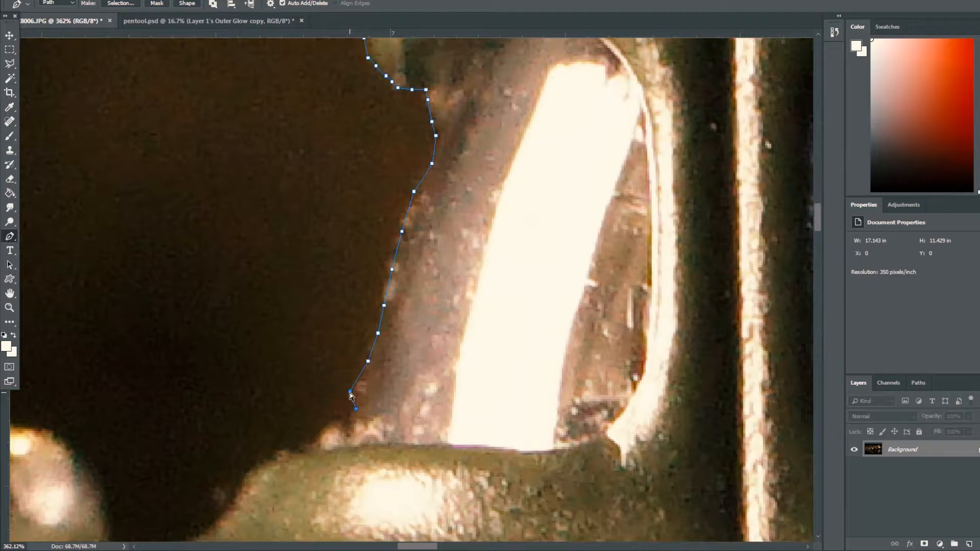
left_click_drag(356, 394, 352, 408)
left_click_drag(352, 409, 347, 281)
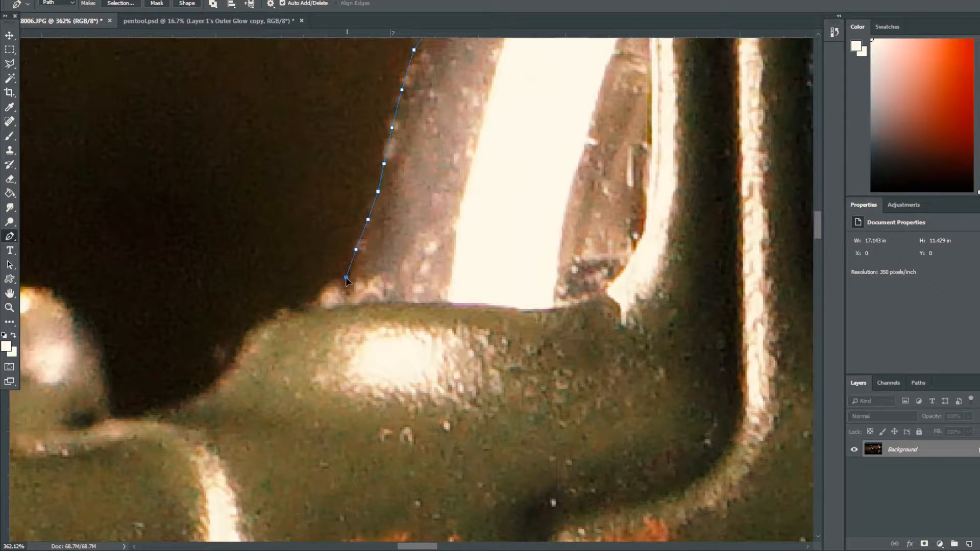
Step: Trace around the small bump at the windshield's base and onto the front of the cowl
left_click(348, 280)
left_click(336, 280)
left_click(322, 285)
left_click(316, 299)
left_click(313, 302)
left_click(309, 303)
left_click(290, 307)
left_click(270, 315)
left_click(255, 324)
left_click(252, 325)
Step: Trace the cowl's curve down into the dip behind the hood scoop
left_click(242, 339)
left_click(236, 355)
left_click(222, 375)
left_click(202, 390)
left_click(178, 403)
left_click(166, 410)
left_click(158, 411)
left_click(151, 411)
left_click(126, 412)
Step: Trace up and over the rounded rear end of the hood scoop
left_click(111, 409)
left_click(105, 387)
left_click(106, 367)
left_click(105, 360)
left_click(99, 341)
left_click(97, 337)
left_click(87, 321)
left_click(67, 303)
left_click(53, 294)
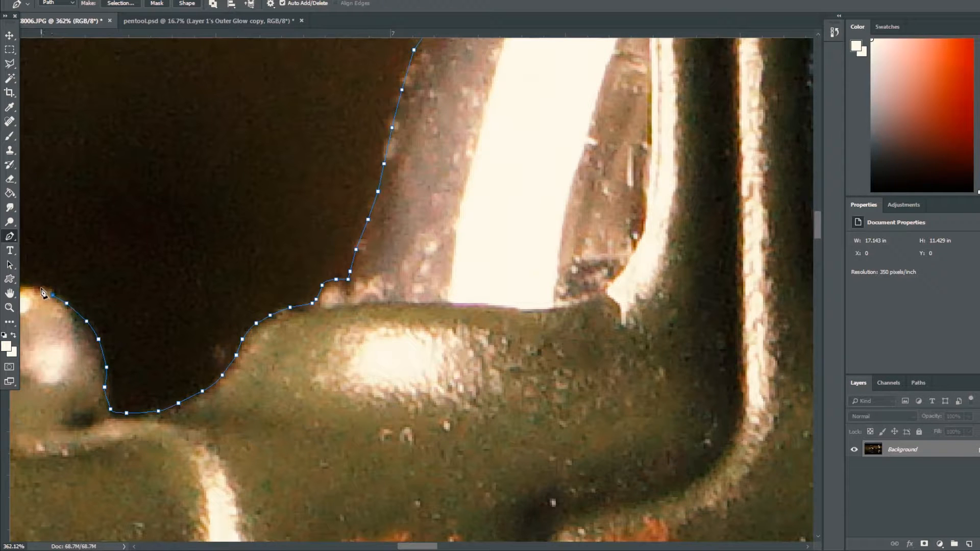
left_click_drag(40, 287, 467, 262)
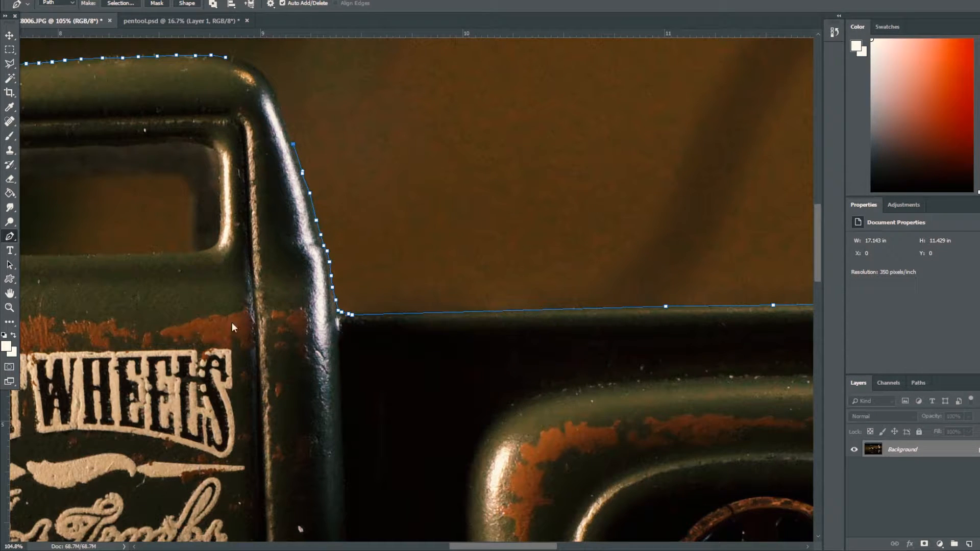
Step: Complete the path around the cab's rear roof corner, closing it at the starting anchor, and view the whole truck outline
left_click(282, 115)
left_click_drag(239, 60, 207, 58)
scroll(326, 255, "down", 5)
scroll(328, 274, "down", 3)
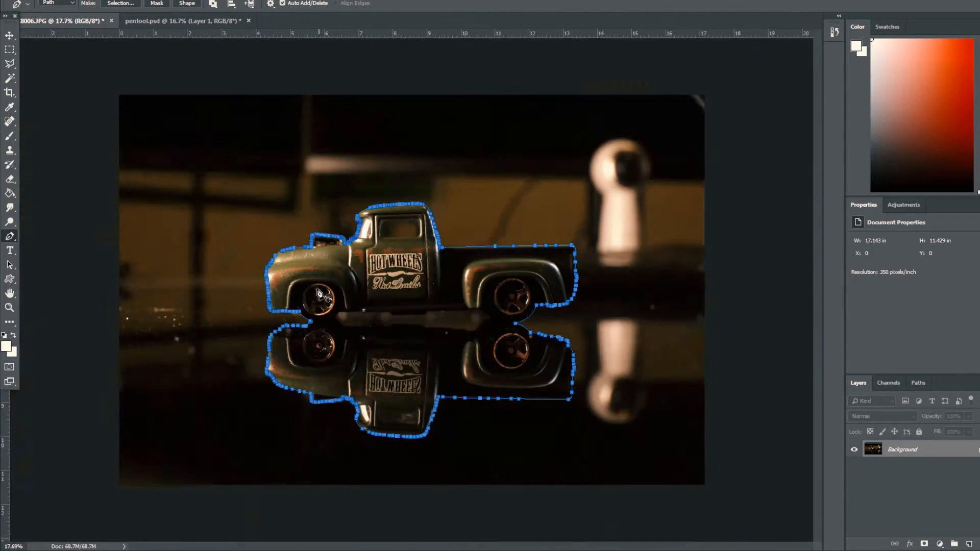
scroll(364, 344, "up", 1)
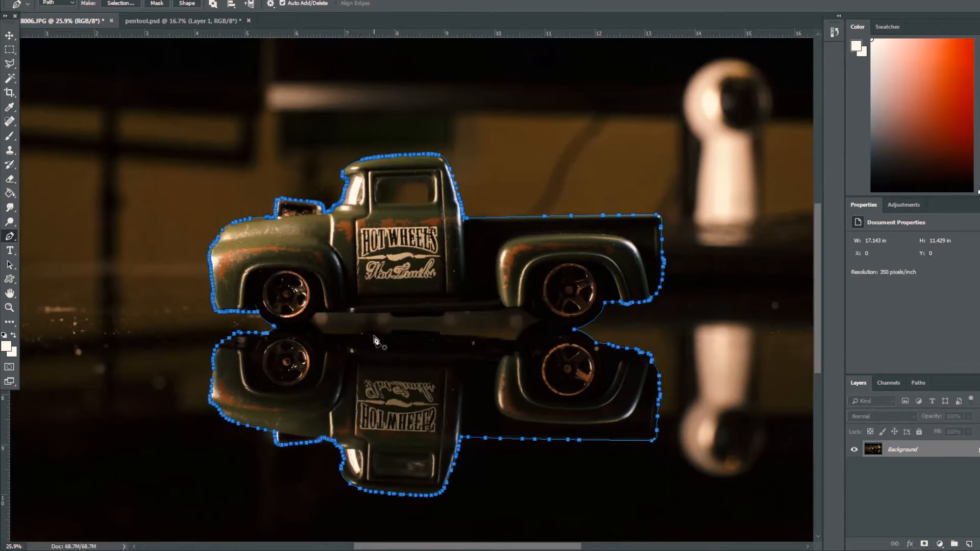
Step: Convert the closed truck path into a new anti-aliased selection with a 0.5-pixel feather
right_click(383, 303)
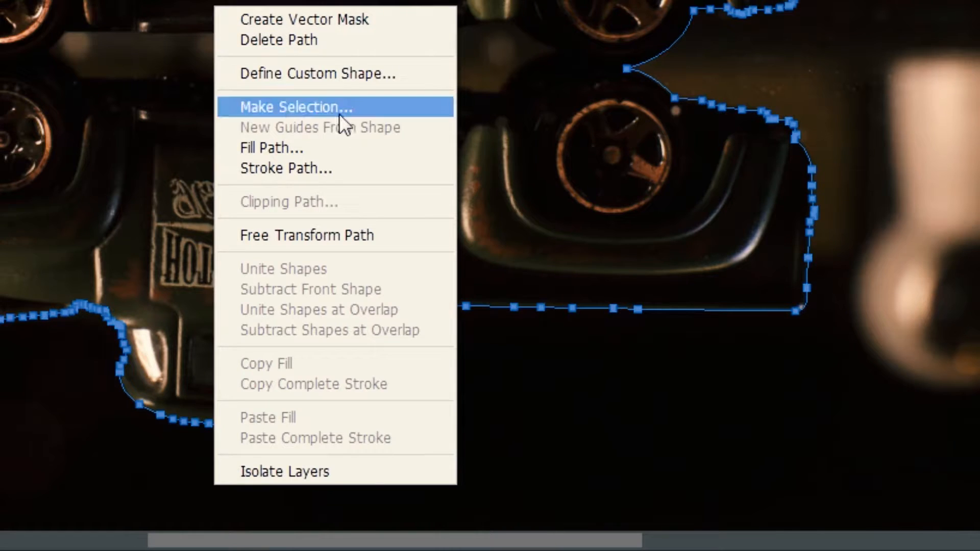
left_click(339, 112)
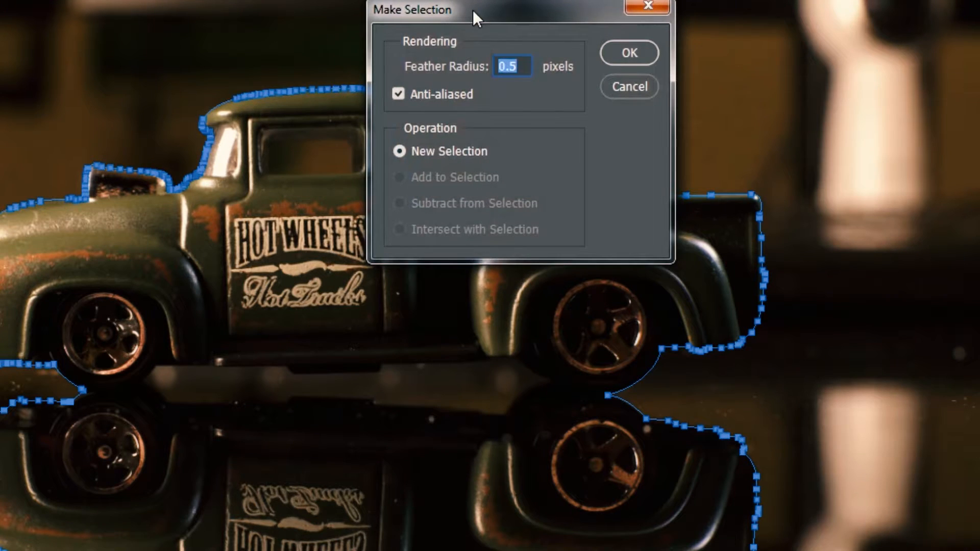
left_click_drag(472, 10, 440, 51)
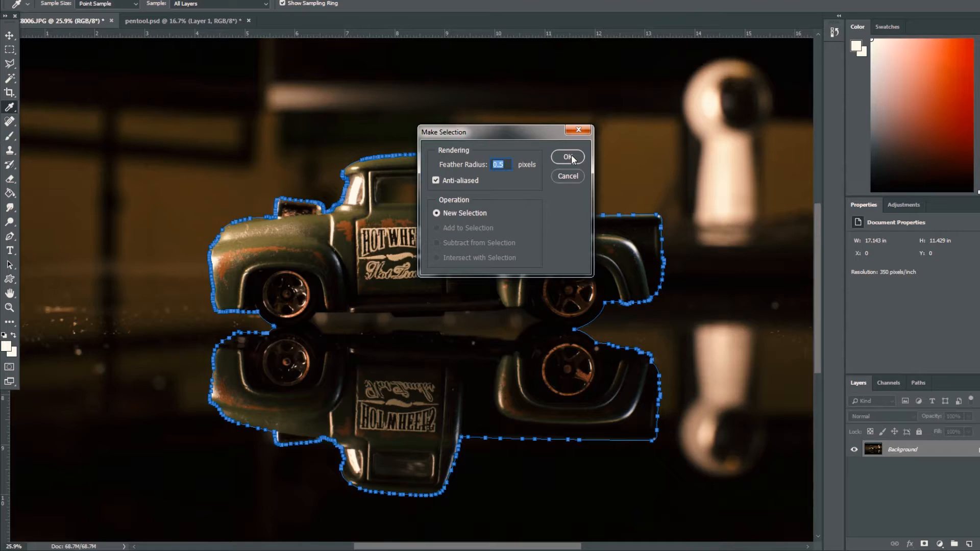
left_click(603, 91)
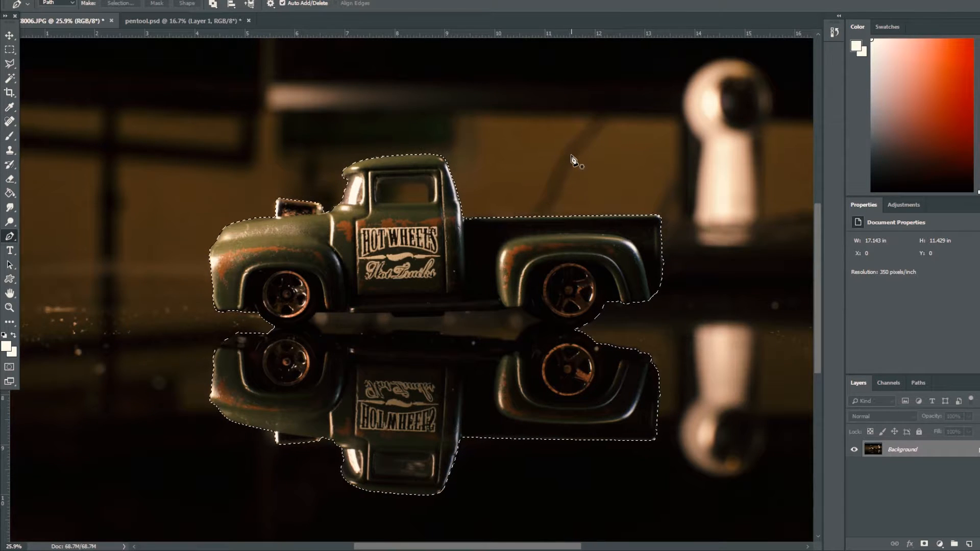
Step: Copy the selected truck and reflection onto a new layer and hide the Background layer
left_click(9, 64)
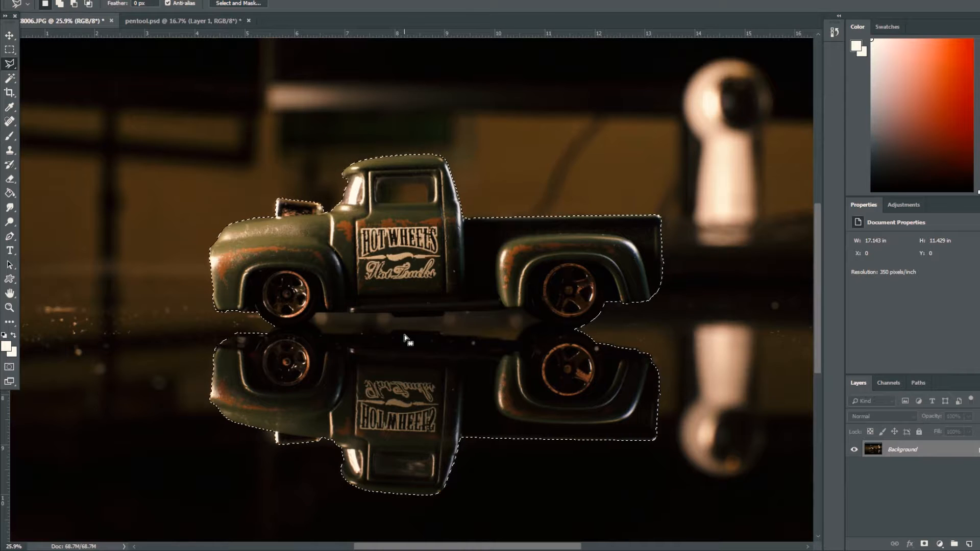
right_click(378, 261)
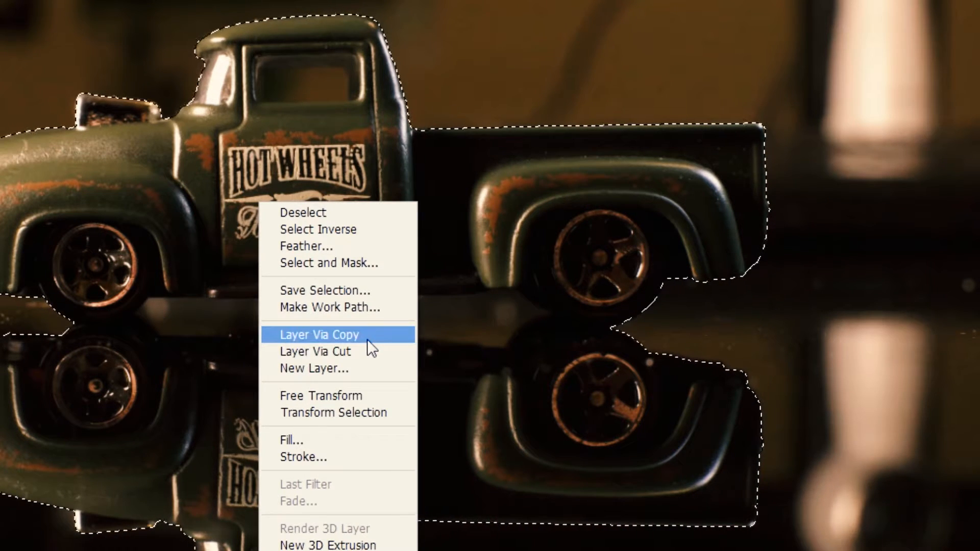
left_click(366, 339)
left_click(855, 467)
scroll(457, 453, "down", 3)
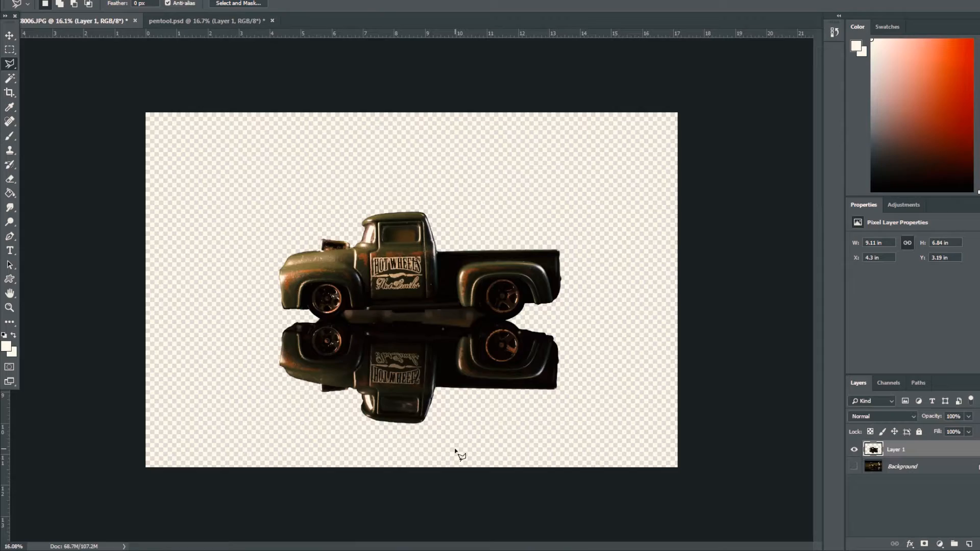
Step: Start a Pen path around the gap under the truck, curving around its pointed front end beside the front wheels
scroll(458, 453, "up", 5)
scroll(220, 230, "up", 2)
scroll(561, 264, "down", 4)
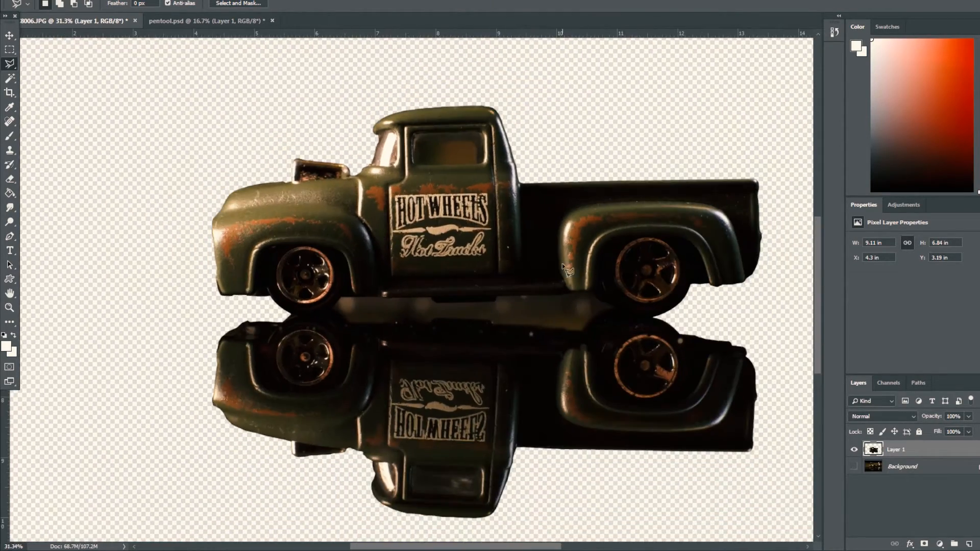
scroll(575, 390, "up", 4)
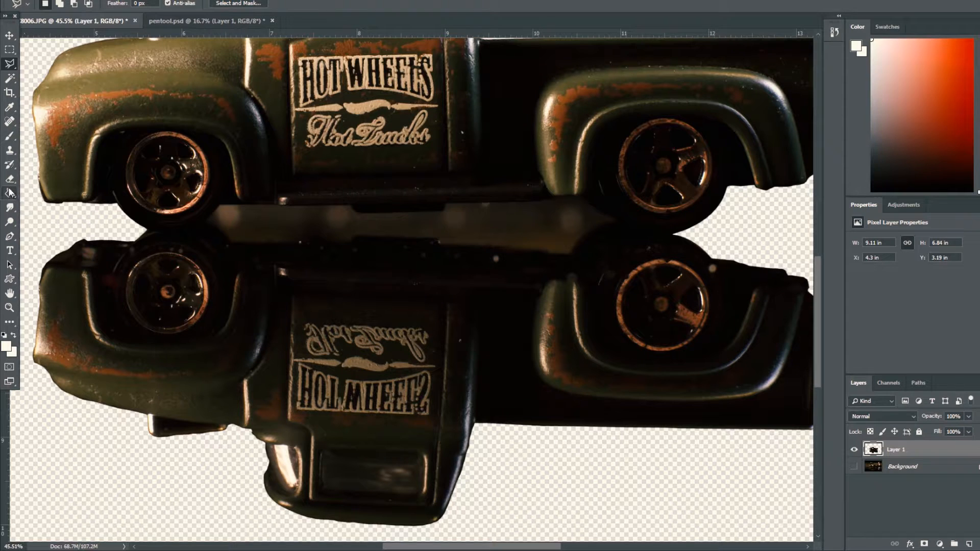
left_click(10, 236)
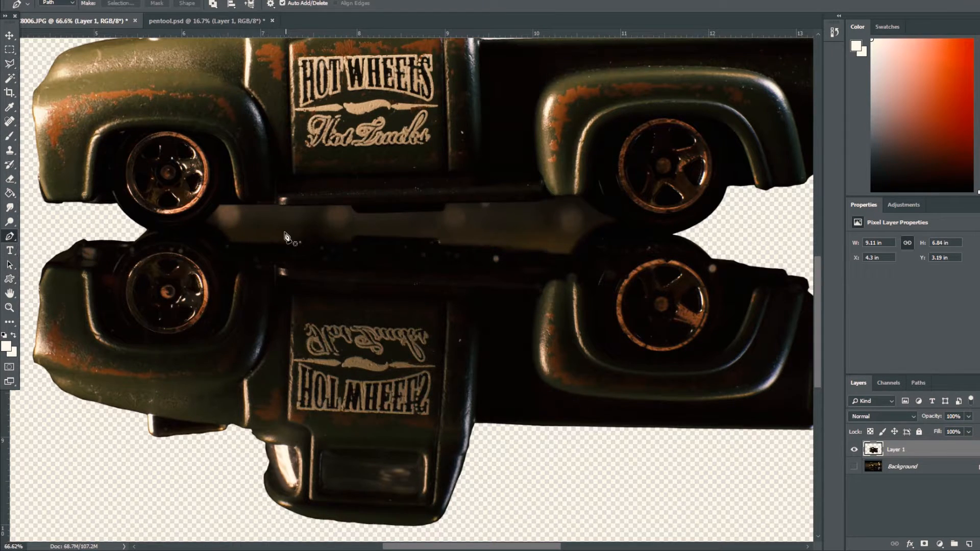
scroll(200, 225, "up", 4)
left_click(162, 175)
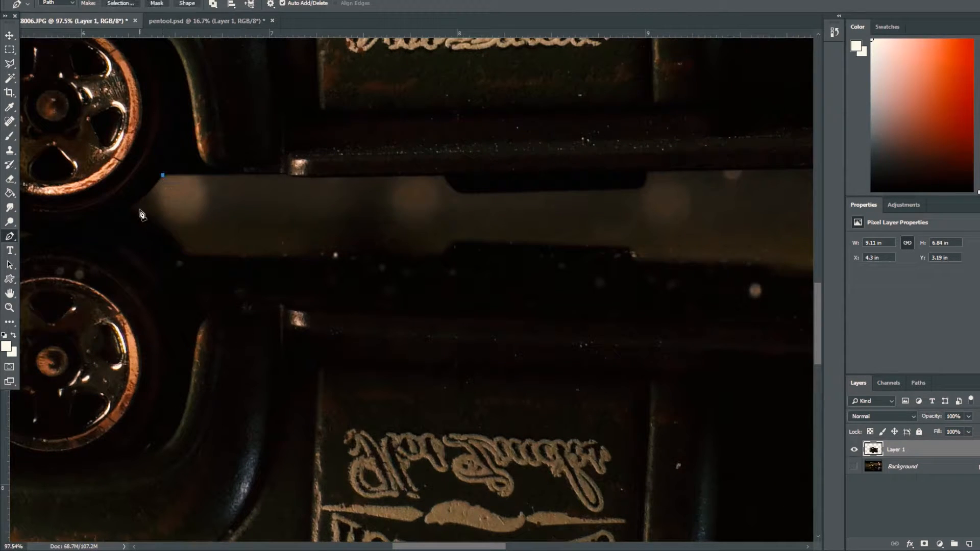
left_click_drag(129, 211, 113, 223)
scroll(114, 224, "up", 3)
left_click_drag(115, 225, 160, 189)
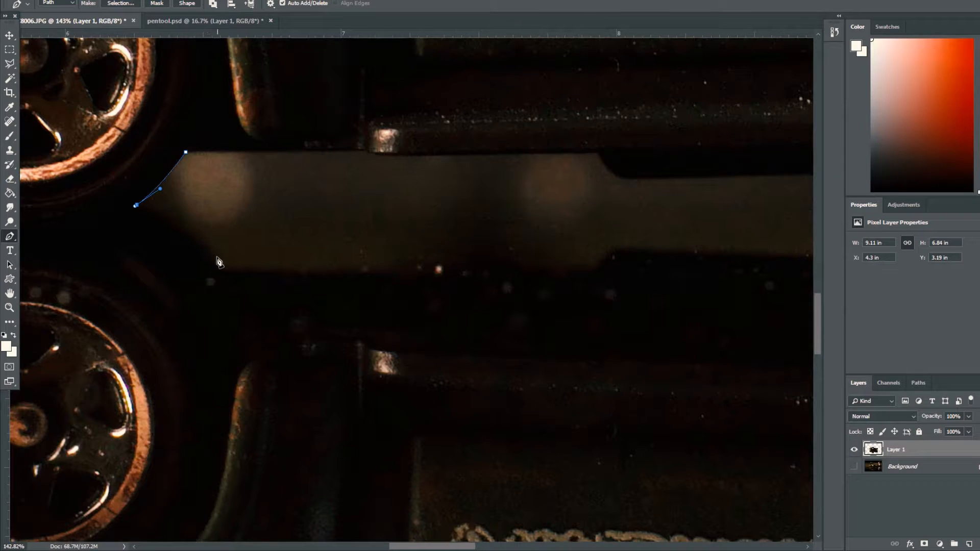
mouse_move(222, 267)
left_mouse_down()
mouse_move(246, 321)
mouse_move(225, 271)
left_mouse_up()
Step: Trace the gap's lower edge from the front wheel toward the raised section of the reflected underbody
left_click(300, 271)
left_click(365, 271)
left_click(400, 265)
scroll(469, 270, "down", 1)
left_click_drag(493, 263, 387, 270)
left_click(344, 267)
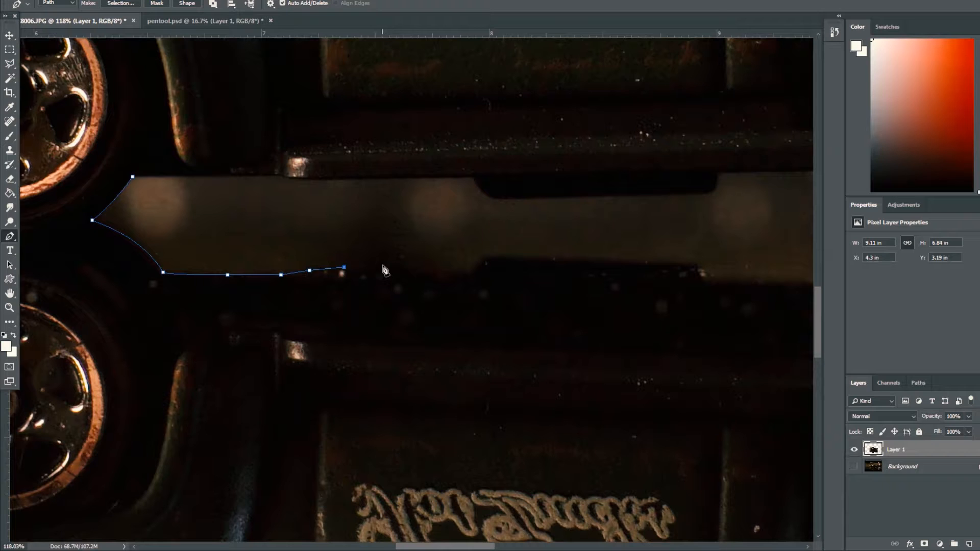
left_click(393, 265)
left_click(428, 269)
Step: Trace up and over the raised section of the reflected underbody and down its rear step
left_click(453, 271)
left_click(484, 259)
left_click(536, 259)
left_click(591, 260)
left_click_drag(629, 259, 546, 257)
left_click(522, 263)
left_click(527, 276)
Step: Continue along the gap's lower edge toward the rear and curve the path into its pointed tip between the rear wheels
left_click(574, 280)
left_click(615, 281)
left_click_drag(673, 288, 439, 286)
left_click(445, 286)
left_click(496, 287)
left_click(538, 295)
left_click(571, 299)
left_click(600, 301)
mouse_move(725, 214)
left_mouse_down()
mouse_move(759, 258)
mouse_move(792, 225)
mouse_move(729, 216)
left_mouse_up()
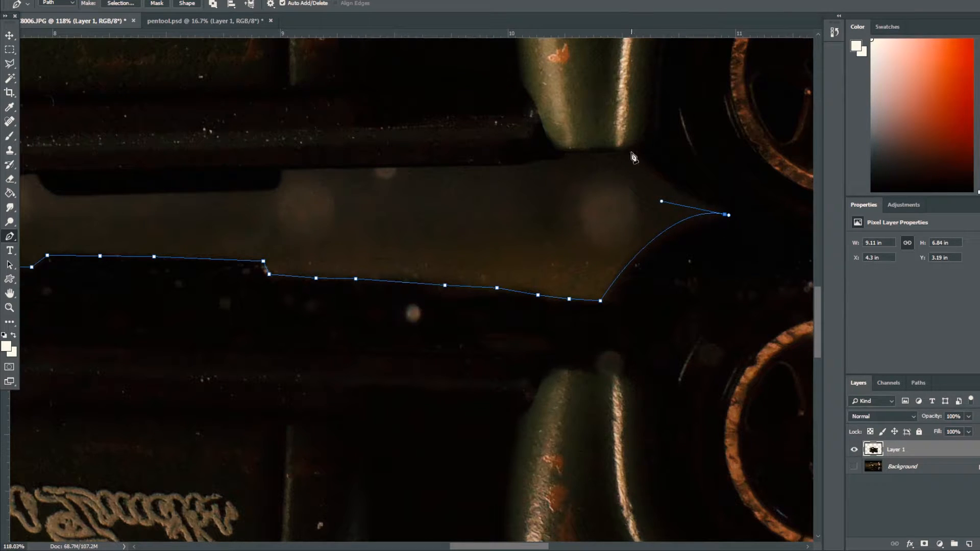
Step: Trace from the rear tip up around the rear tire and forward under the rear fender and running board
mouse_move(632, 152)
left_mouse_down()
mouse_move(657, 153)
mouse_move(634, 128)
mouse_move(638, 138)
left_mouse_up()
key("ctrl+z")
mouse_move(634, 156)
left_mouse_down()
mouse_move(635, 131)
mouse_move(634, 155)
left_mouse_up()
left_click(619, 152)
left_click(594, 152)
left_click(565, 153)
left_click(538, 160)
left_click(516, 166)
left_click(458, 165)
left_click(412, 166)
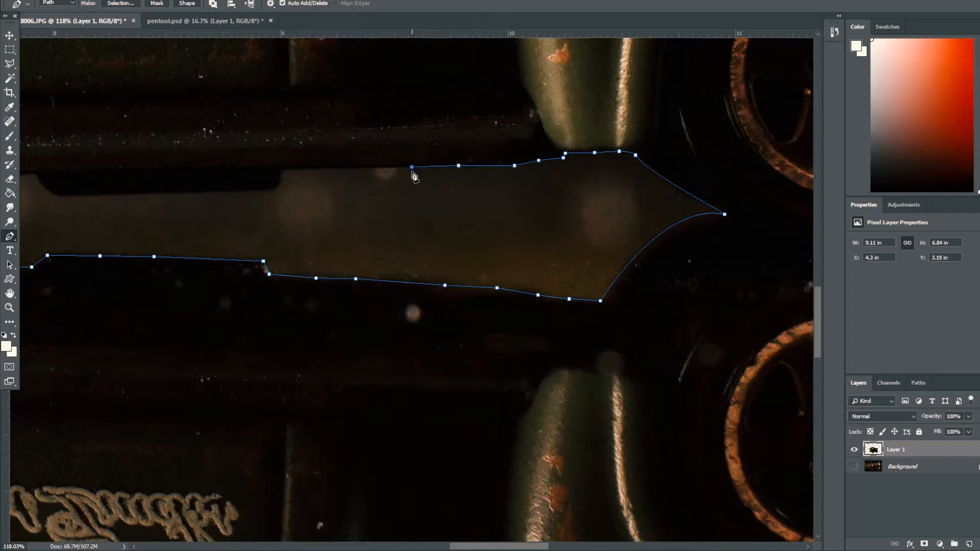
Step: Trace the underbody forward, down the step of the hanging plate and along the plate's lower edge
left_click(376, 167)
left_click(319, 168)
left_click(284, 167)
left_click(279, 184)
left_click_drag(269, 190, 265, 190)
left_click(242, 190)
left_click(201, 192)
left_click(140, 194)
left_click_drag(133, 199, 437, 237)
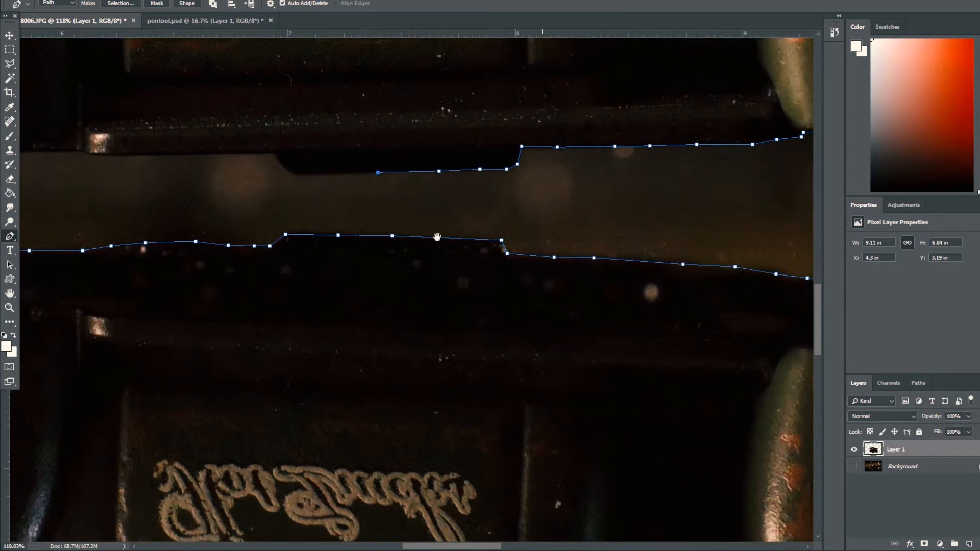
Step: Trace the front part of the hanging plate's lower edge and up around its rounded front corner
left_click_drag(311, 176, 475, 218)
left_click(505, 220)
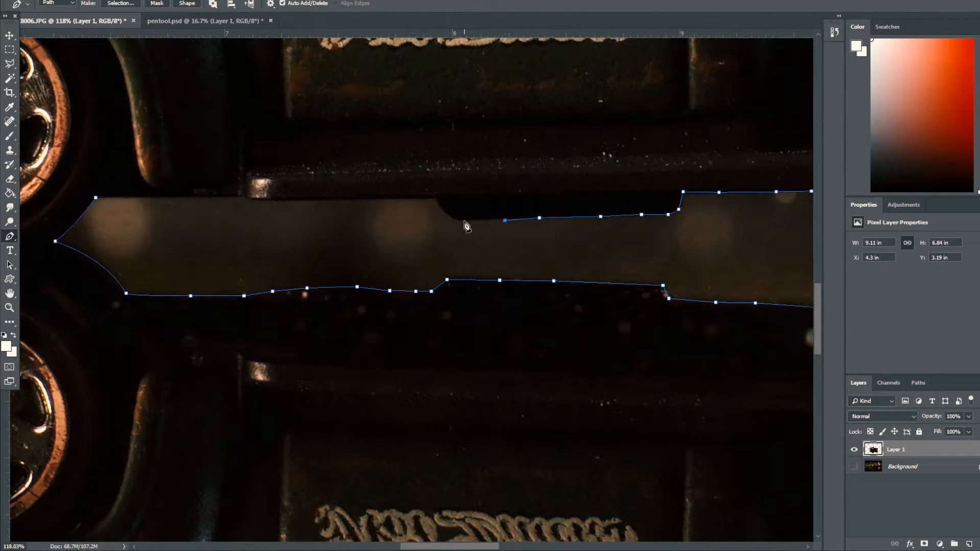
left_click(470, 221)
left_click(452, 220)
left_click(440, 208)
left_click(434, 198)
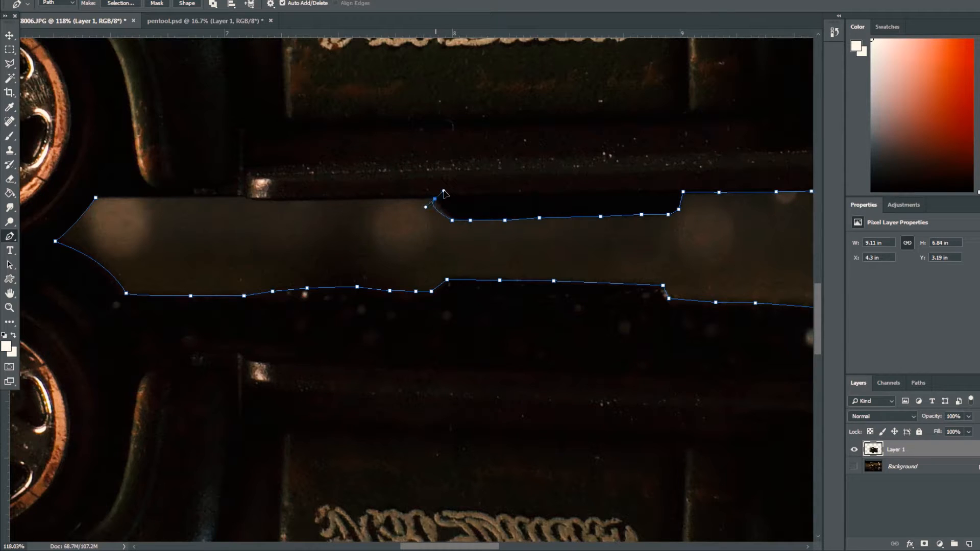
Step: Trace the remaining upper edge of the gap to the front wheel and close the path at its starting anchor
left_click(417, 202)
left_click(366, 198)
left_click(315, 200)
left_click(280, 200)
left_click(208, 197)
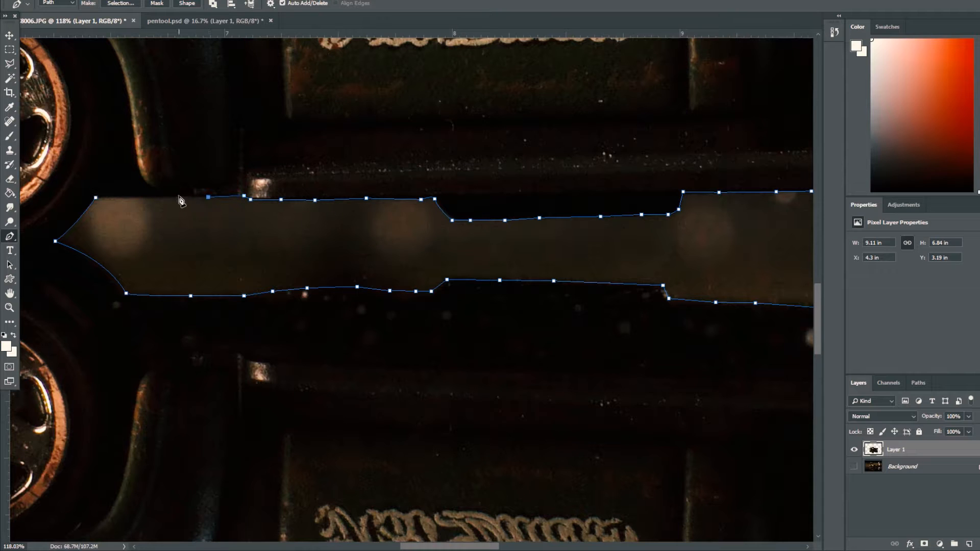
left_click(163, 198)
left_click(95, 198)
Step: Convert the closed gap path into a selection
right_click(200, 229)
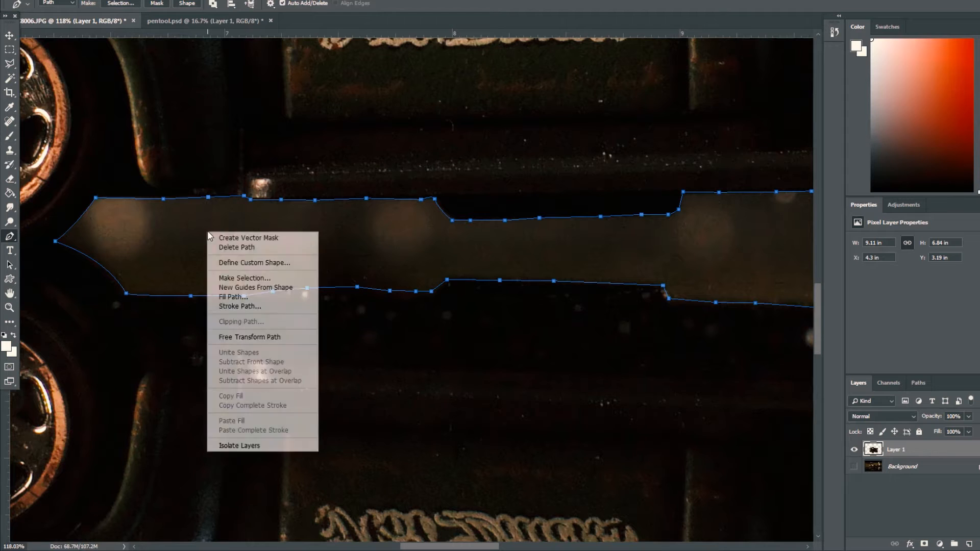
left_click(259, 278)
left_click(566, 158)
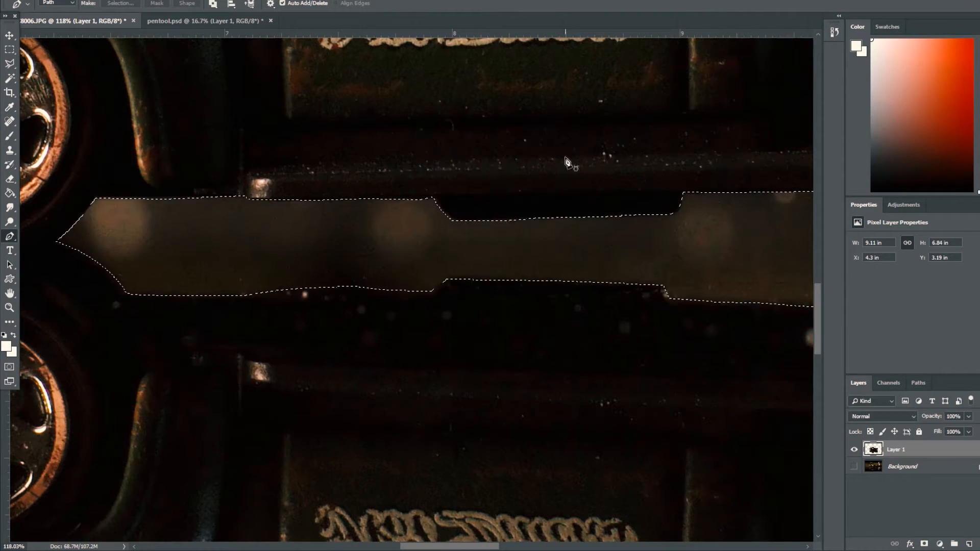
Step: Cut the selected background gap to its own layer and delete that layer, then fit the whole cutout in view
left_click(10, 63)
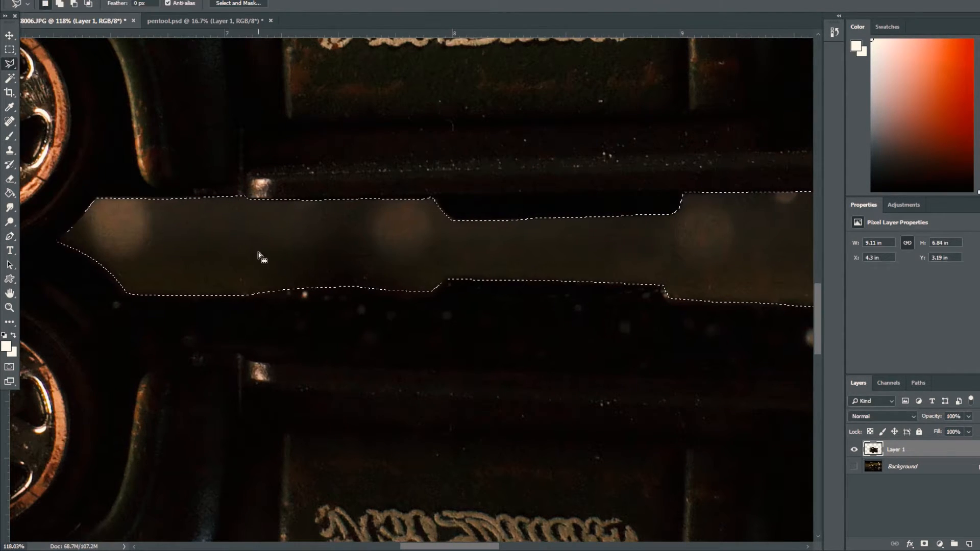
right_click(255, 242)
left_click(305, 325)
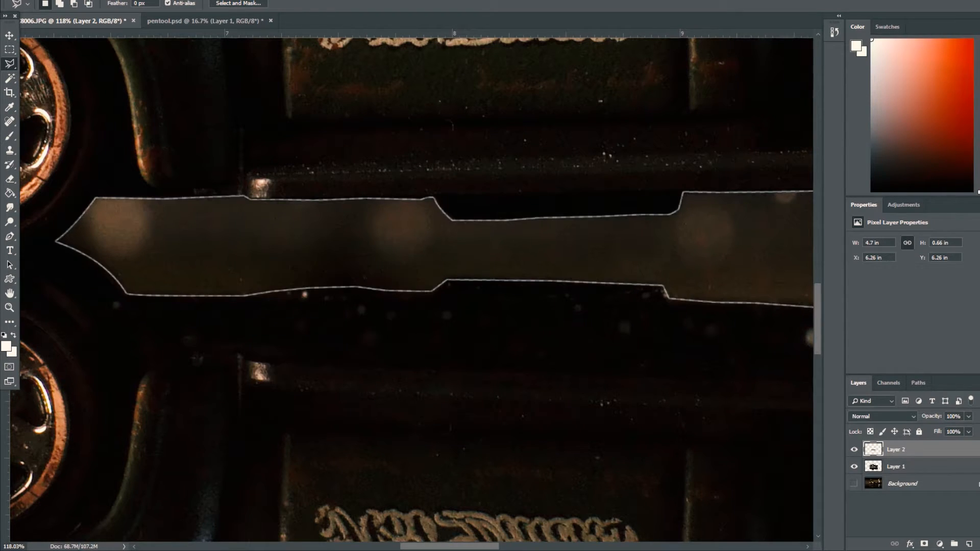
key("Delete")
key("ctrl+0")
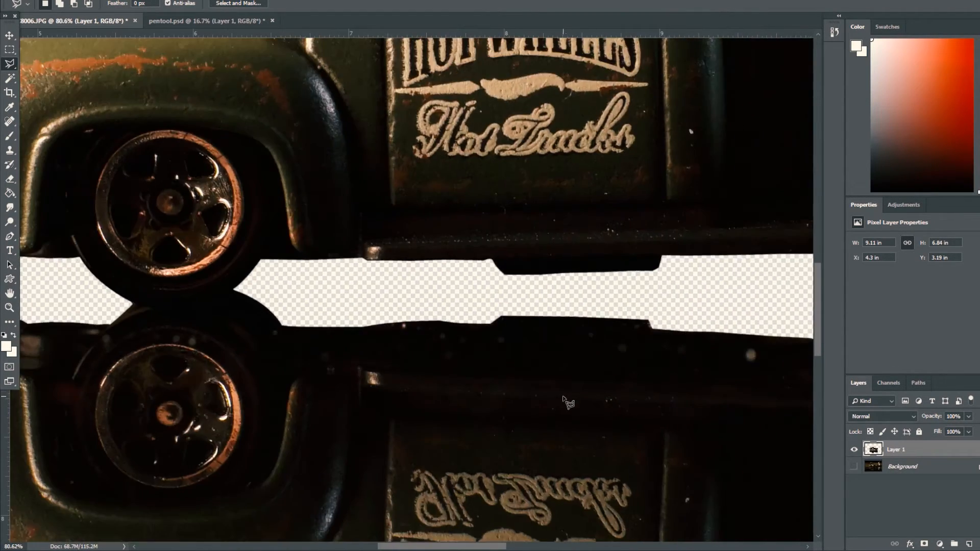
scroll(516, 407, "up", 5)
scroll(485, 396, "down", 7)
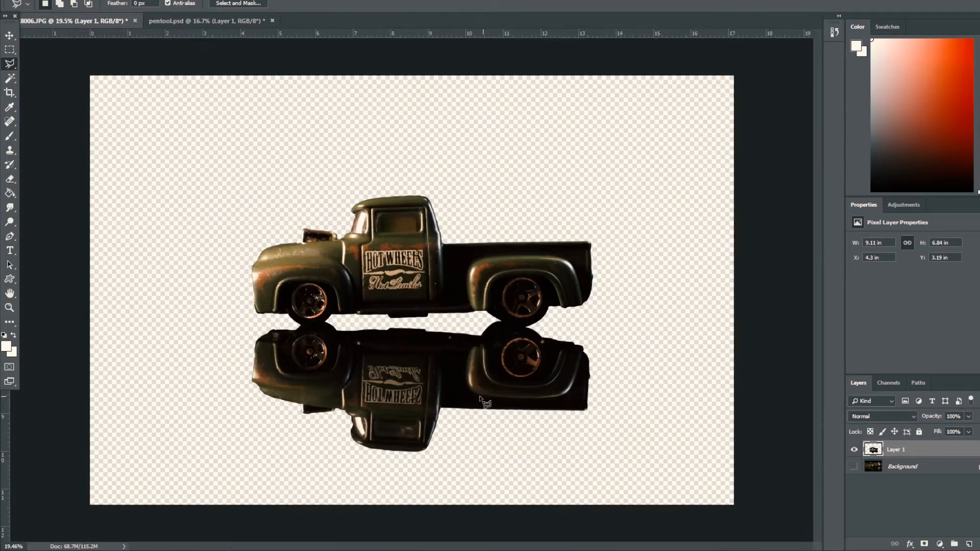
key("ctrl+0")
Step: Add a new empty layer and place it beneath the truck cutout layer
left_click(211, 20)
left_click(81, 19)
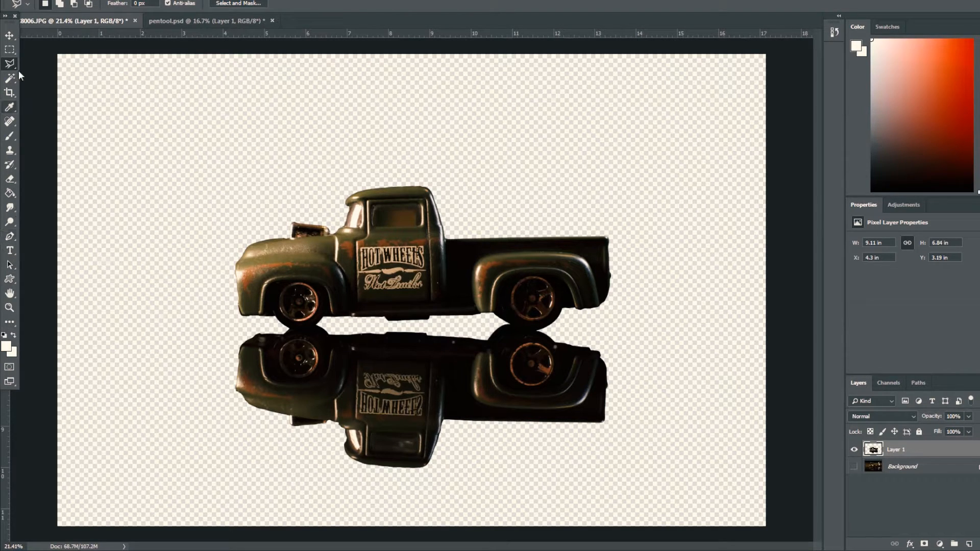
left_click(10, 51)
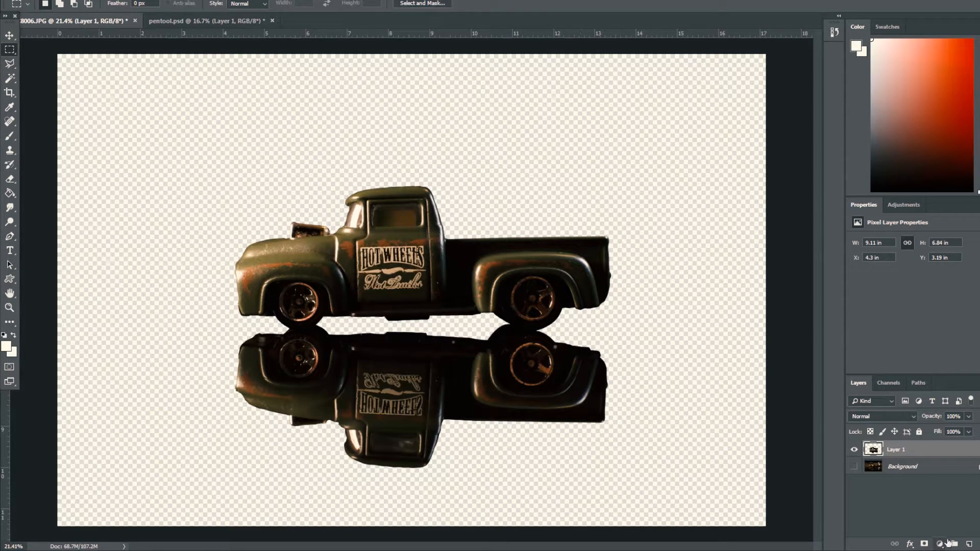
left_click(969, 544)
left_click_drag(922, 451, 922, 475)
Step: Set the foreground color to black (000000) and fill the new layer with it using the Paint Bucket
left_click(6, 336)
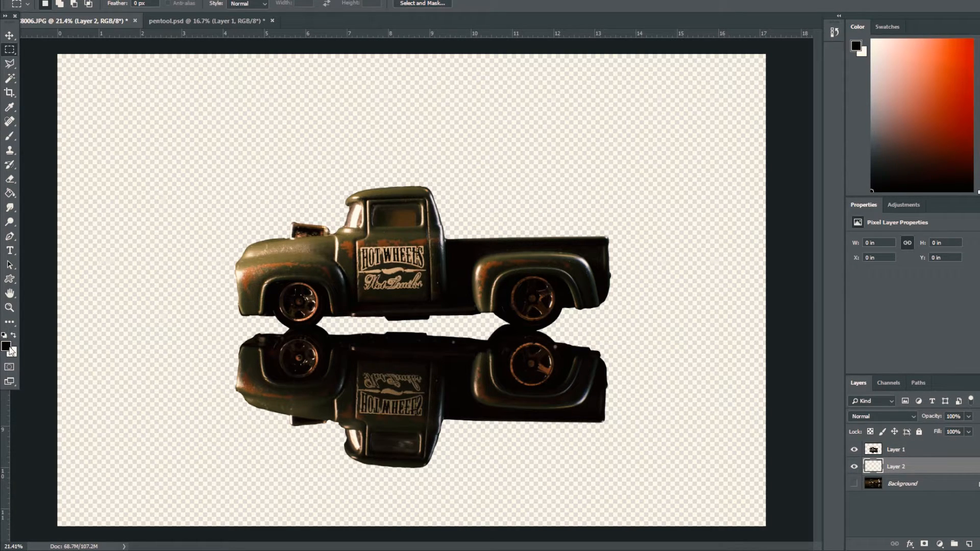
left_click(6, 346)
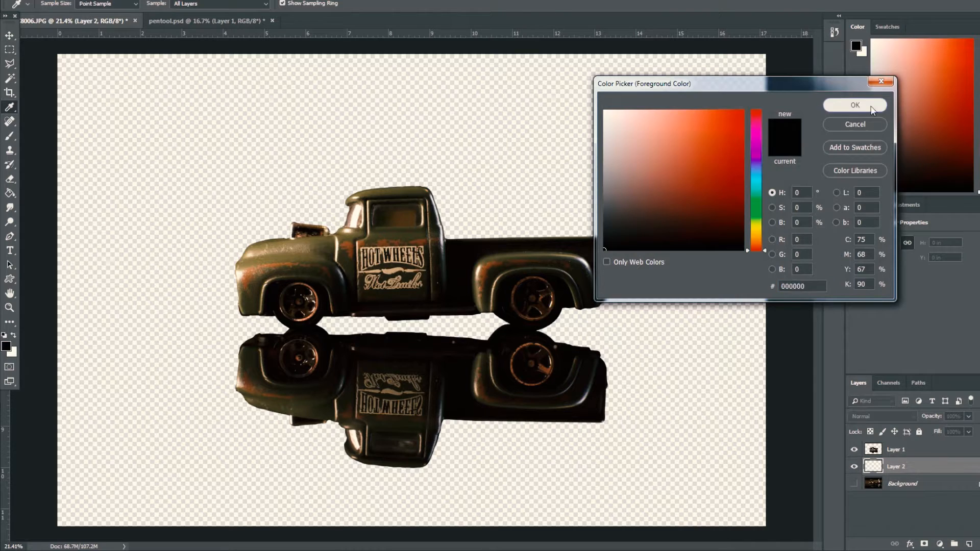
left_click(854, 105)
key("m")
key("g")
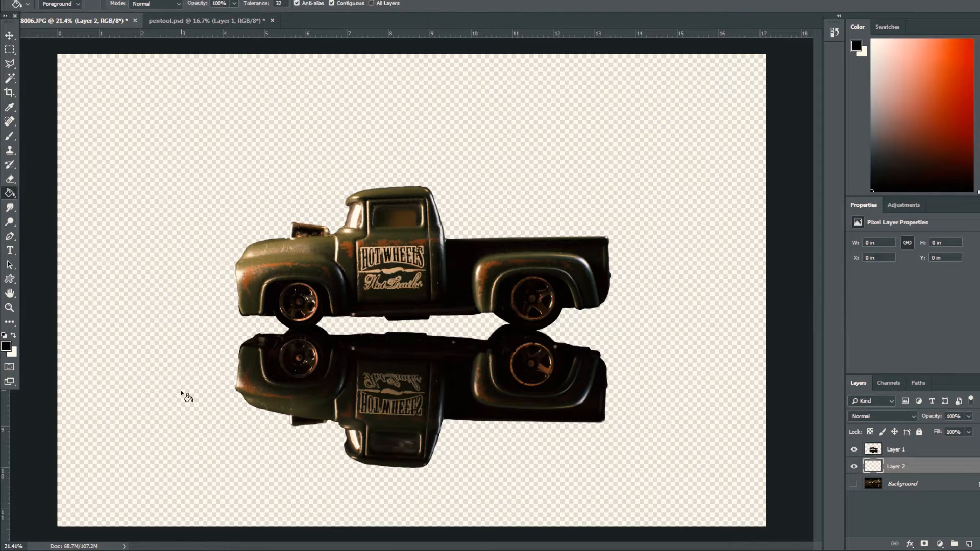
left_click(217, 434)
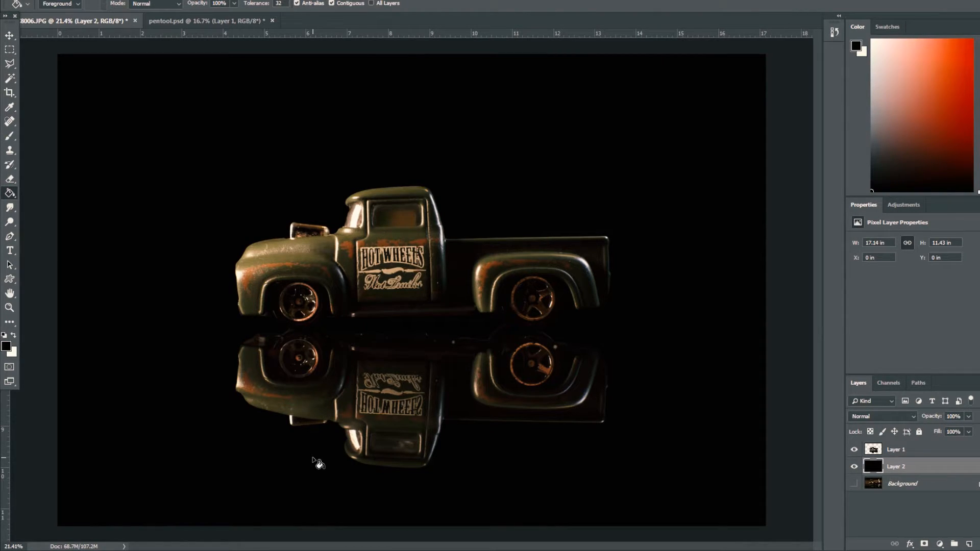
Step: Select the upper part of the canvas with a rectangular marquee, down to the bottom of the truck's wheels
scroll(324, 439, "up", 2)
scroll(325, 445, "down", 3)
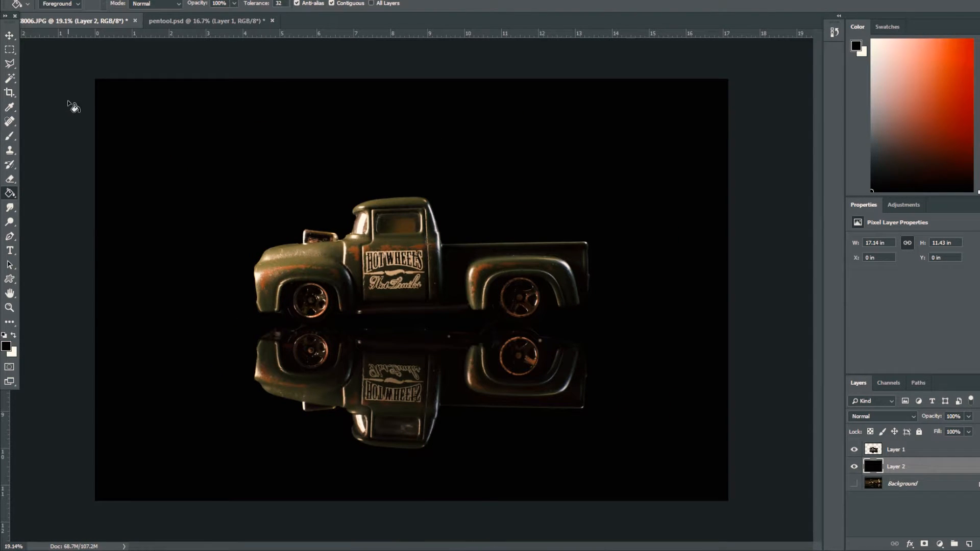
left_click(9, 49)
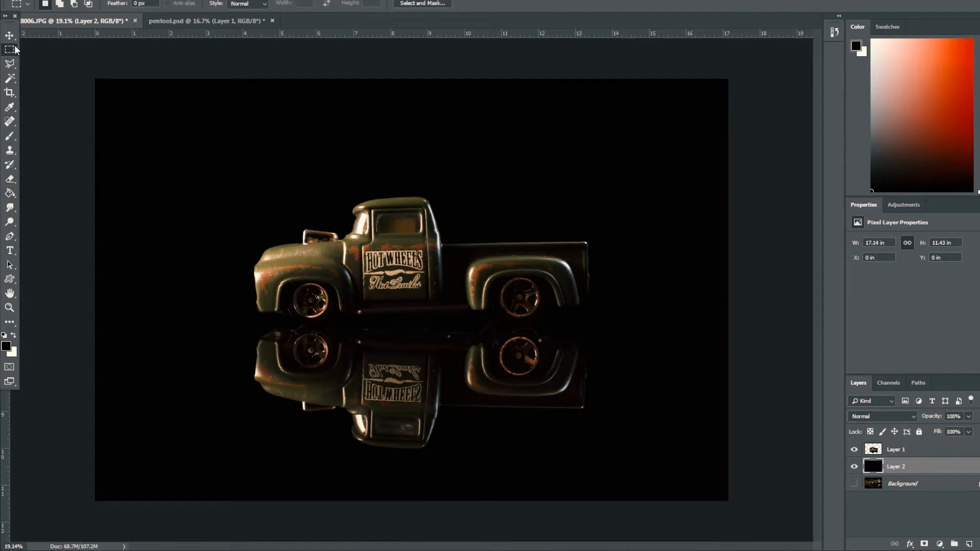
right_click(15, 48)
left_click(48, 52)
left_click_drag(92, 70, 762, 318)
Step: Set the foreground color to a medium neutral gray and fill the selected upper part of the background layer with it
left_click(13, 336)
left_click(6, 347)
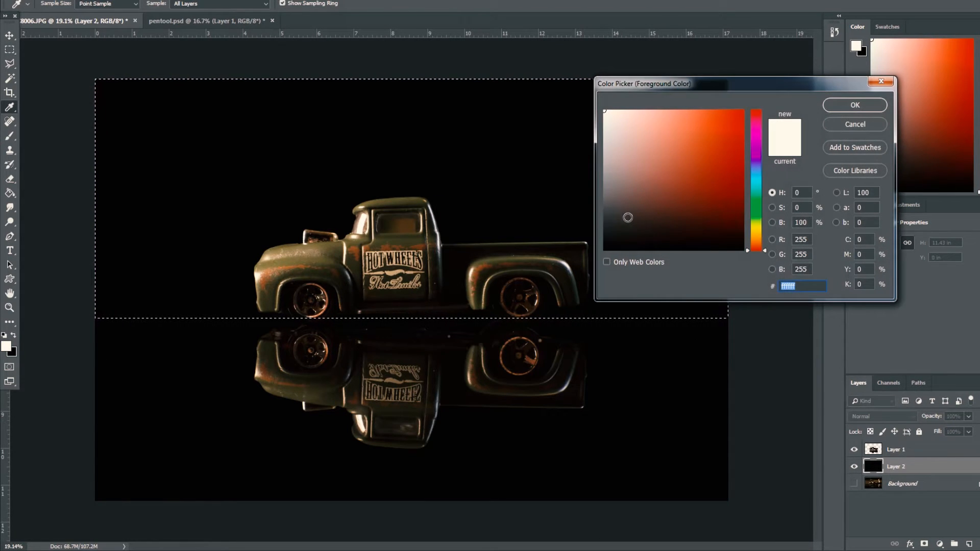
left_click(604, 212)
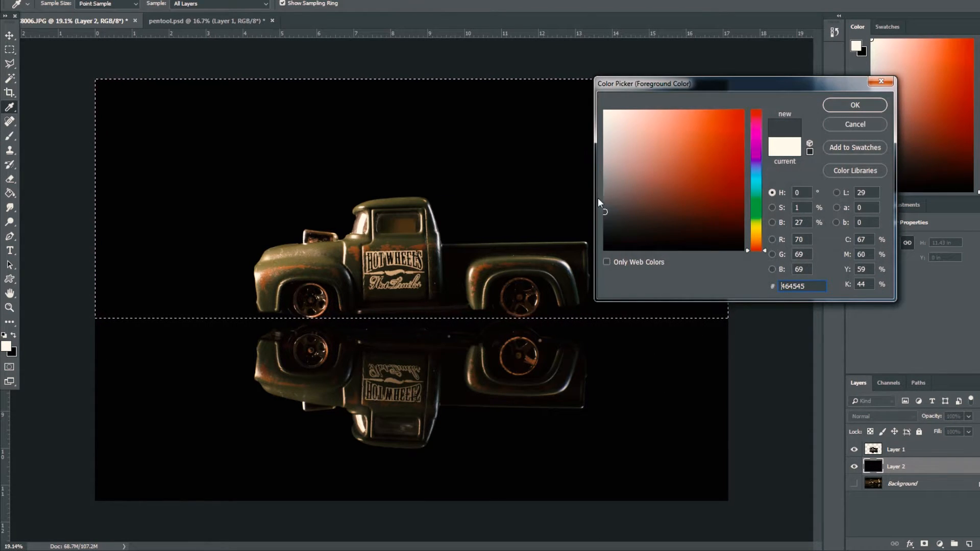
left_click(603, 194)
left_click(854, 105)
key("m")
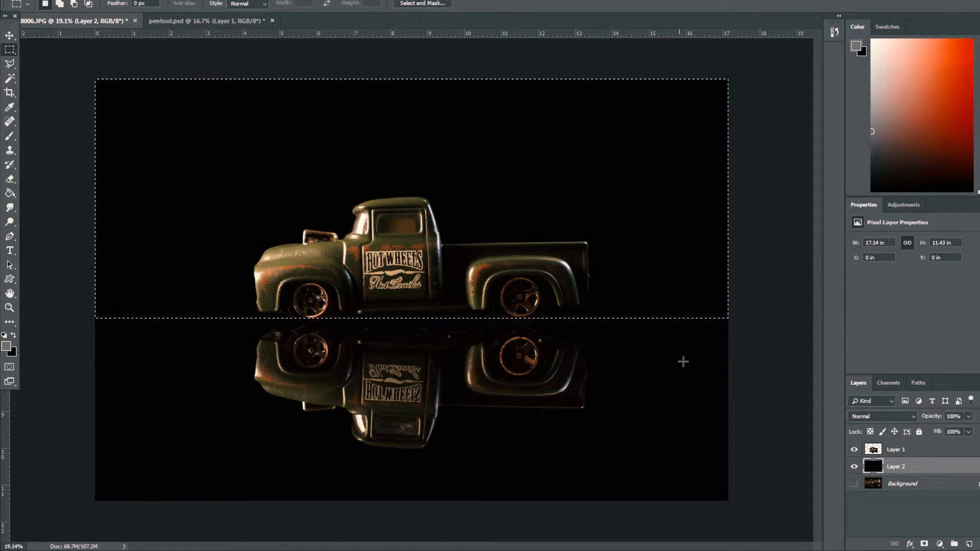
key("alt+BackSpace")
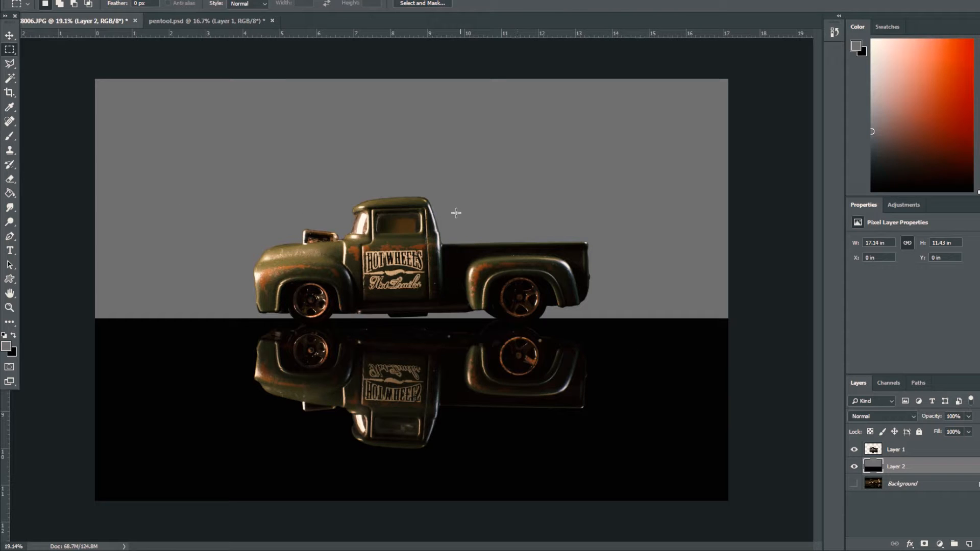
scroll(433, 204, "up", 2)
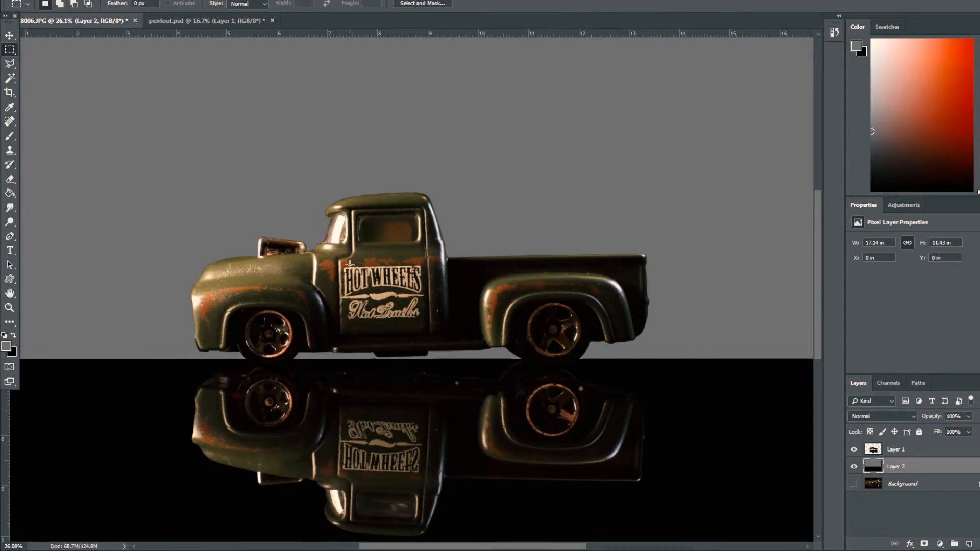
scroll(350, 263, "down", 2)
scroll(459, 245, "up", 2)
scroll(676, 221, "down", 1)
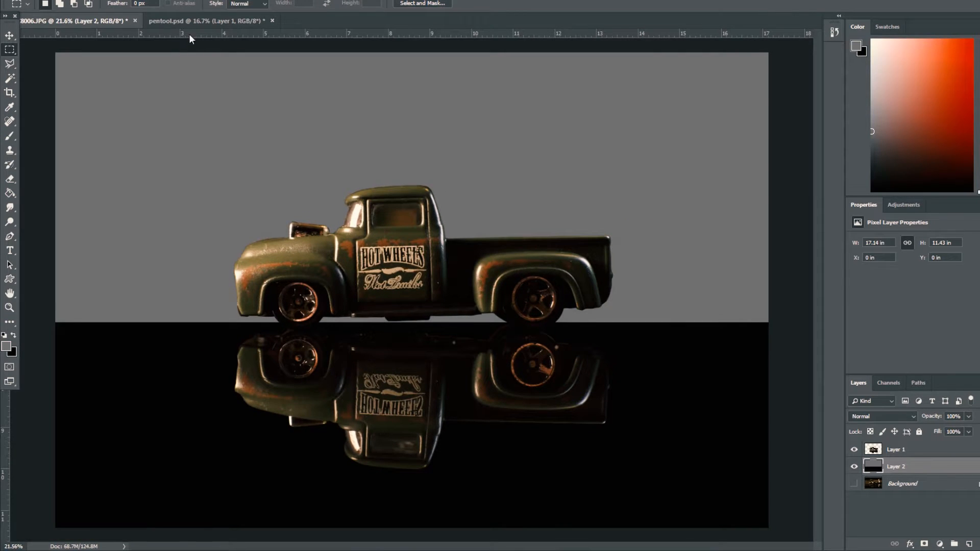
Step: Examine the outer glow on the finished truck in the pentool.psd document, and return to the truck photo document
left_click(190, 21)
left_click(852, 518)
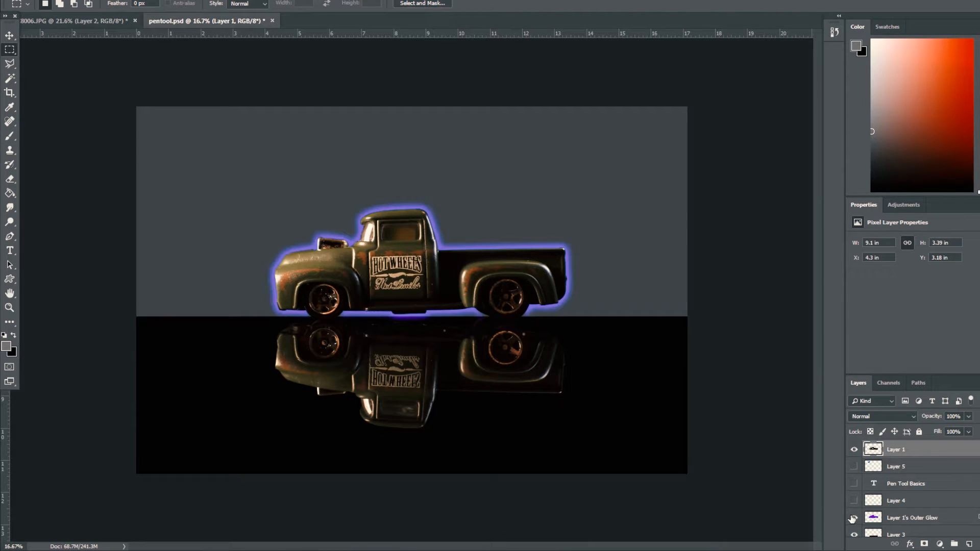
left_click(60, 20)
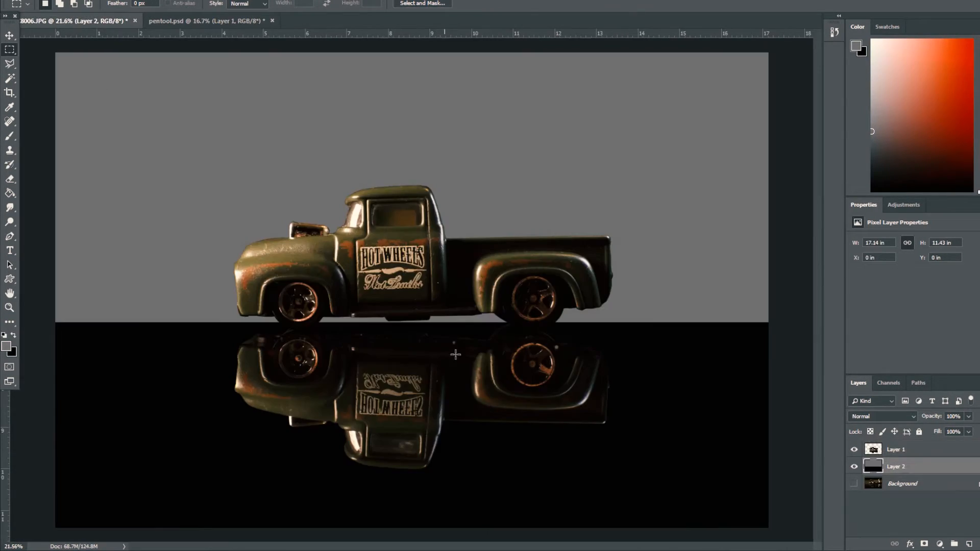
left_click(904, 451)
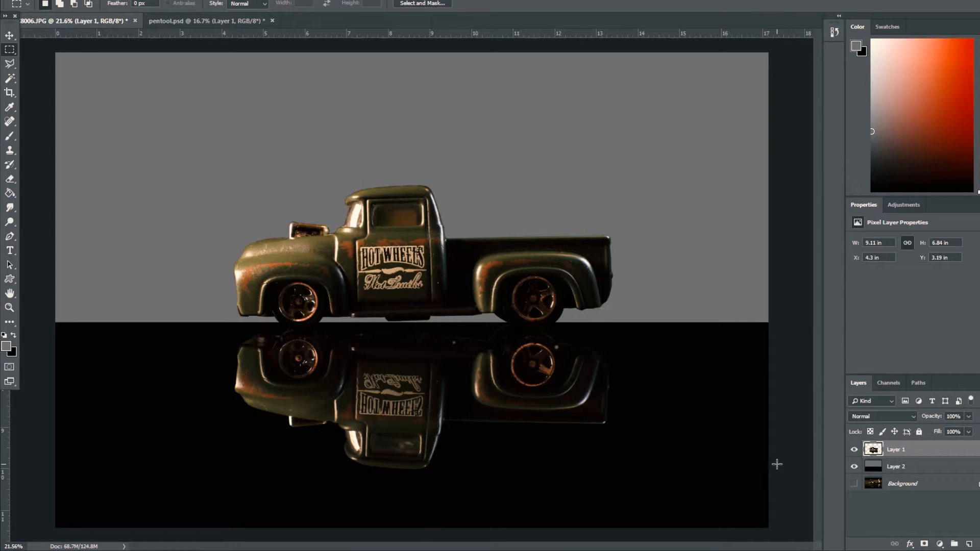
right_click(906, 449)
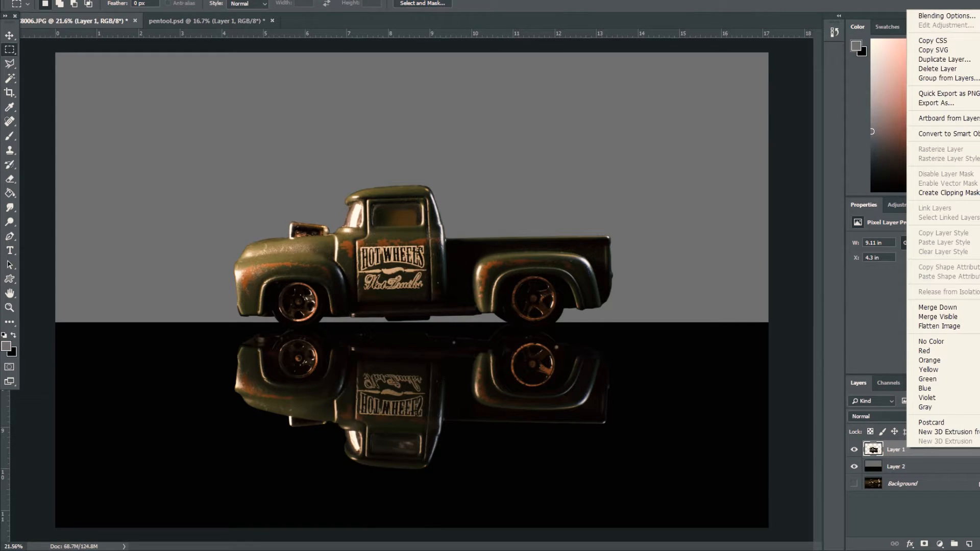
left_click(944, 16)
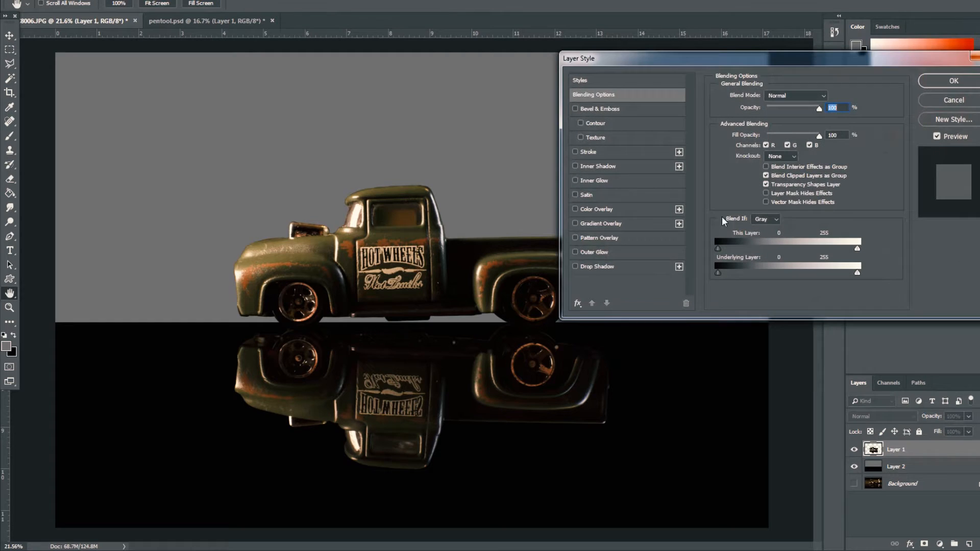
left_click(971, 99)
Step: Try an Outer Glow layer style on the combined truck and reflection layer and bring up its settings
right_click(929, 450)
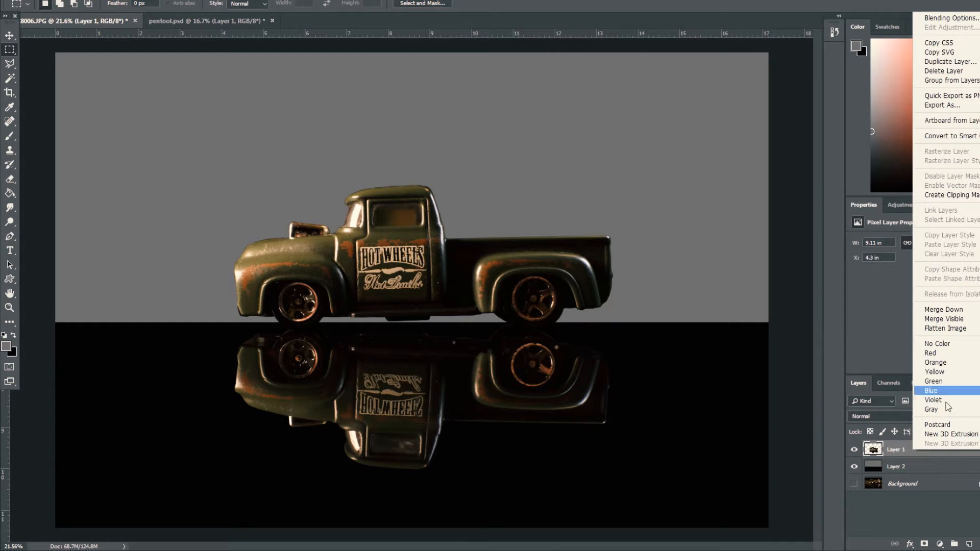
left_click(943, 17)
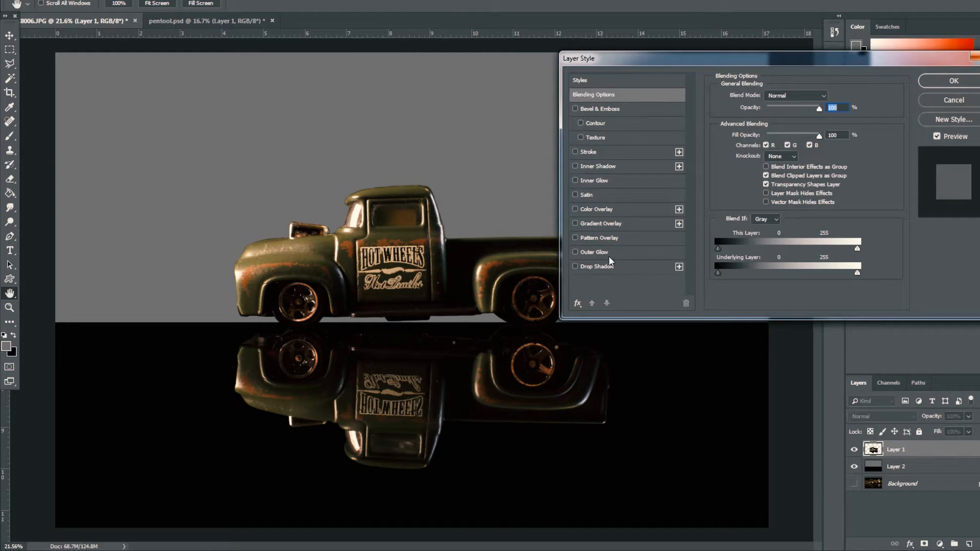
left_click(575, 251)
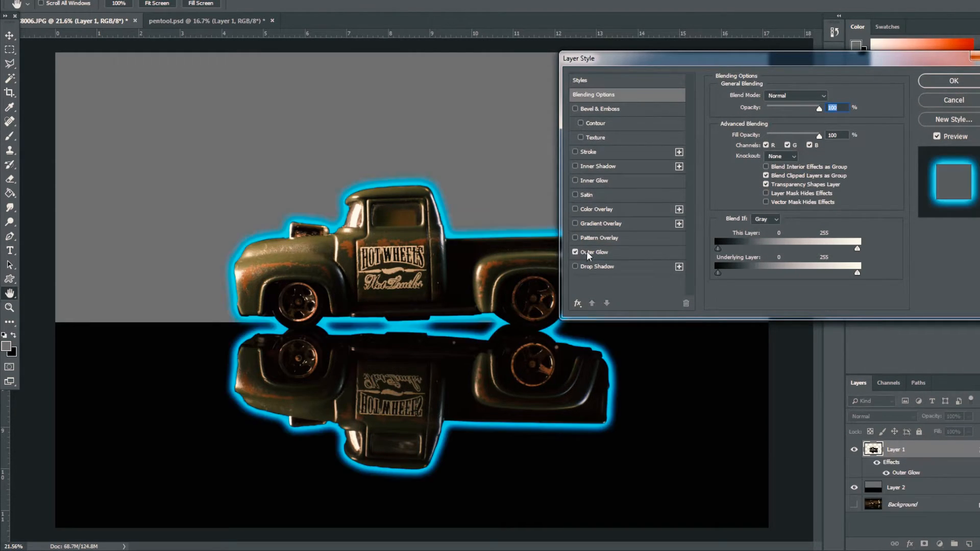
left_click(589, 253)
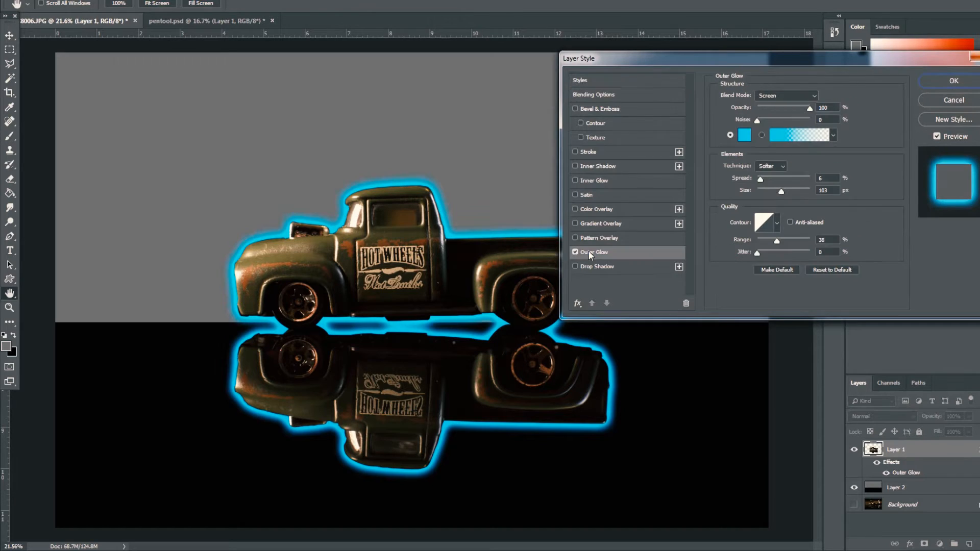
Step: Try darker blue-violet shades such as 343b81 for the outer glow color, and discard the layer style changes
left_click(744, 134)
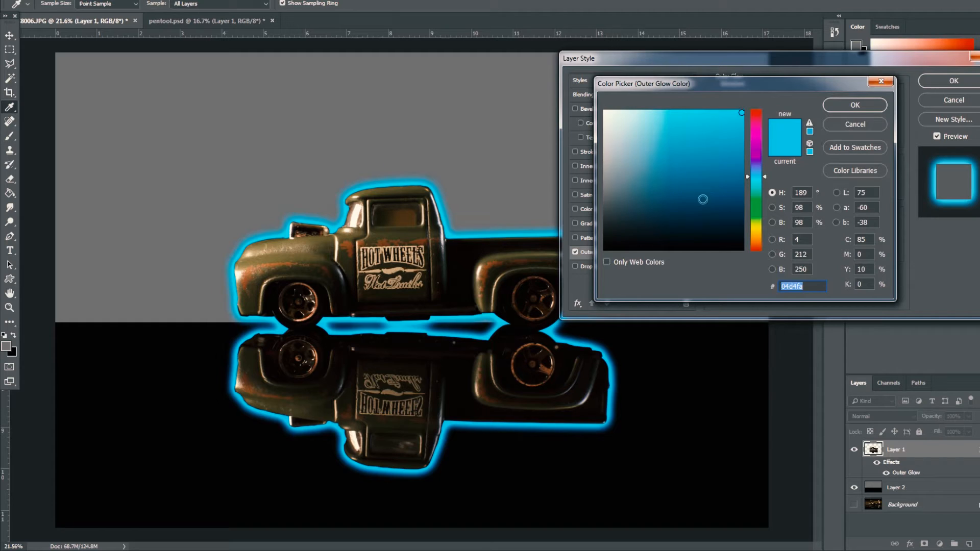
left_click(715, 192)
left_click(756, 159)
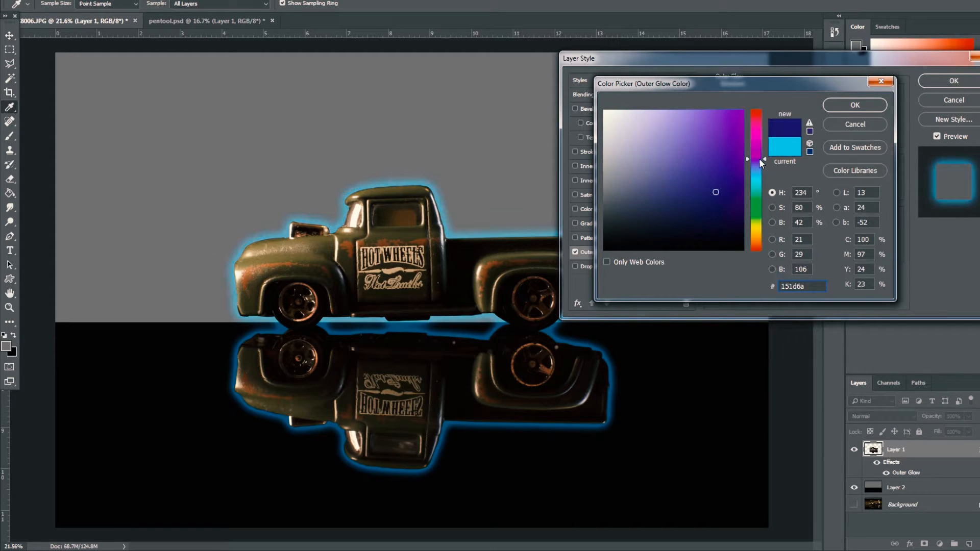
left_click(721, 167)
left_click(730, 209)
left_click(704, 188)
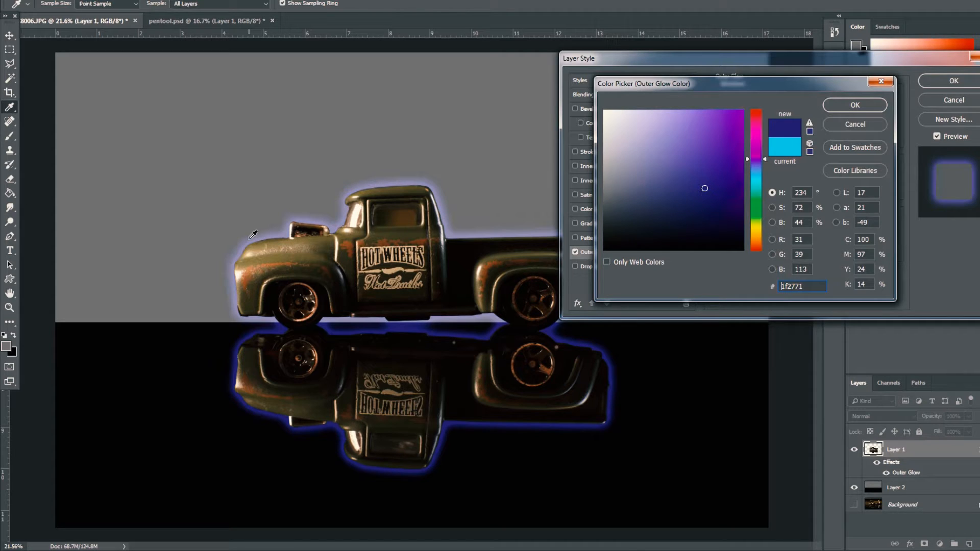
mouse_move(730, 142)
left_mouse_down()
mouse_move(714, 124)
mouse_move(739, 148)
mouse_move(730, 206)
mouse_move(725, 191)
left_mouse_up()
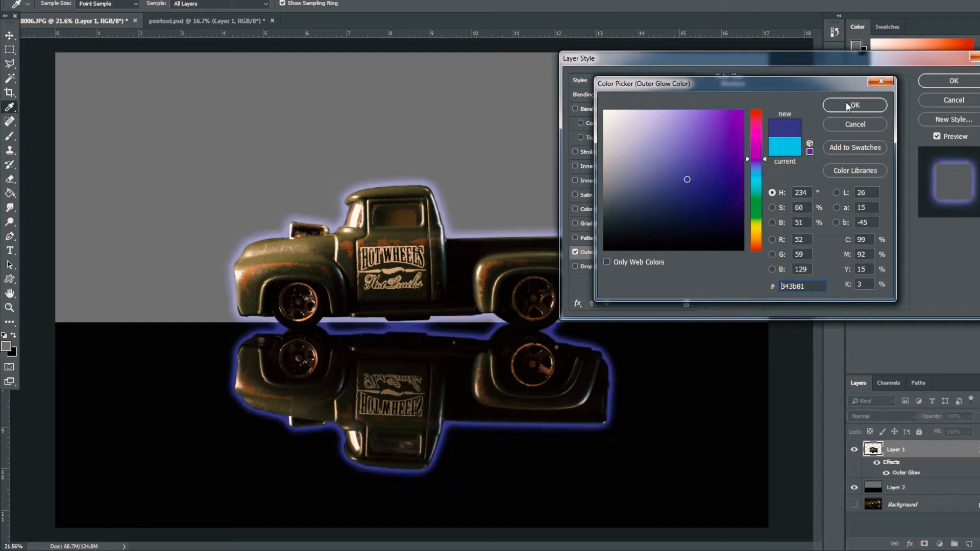
left_click(855, 124)
left_click(976, 100)
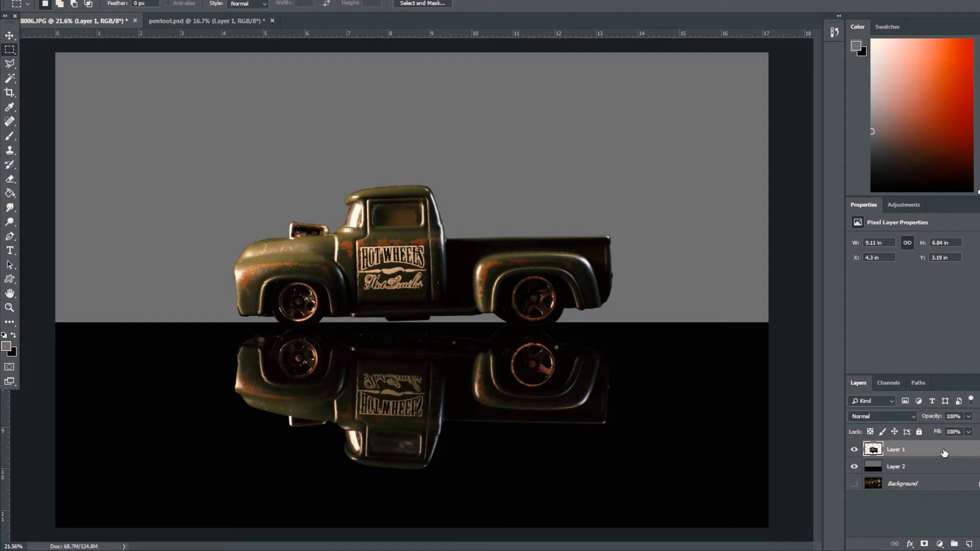
Step: Select the truck down to its wheel bottoms with a rectangular marquee and cut it to its own layer, checking both parts' visibility
left_click_drag(179, 122, 677, 323)
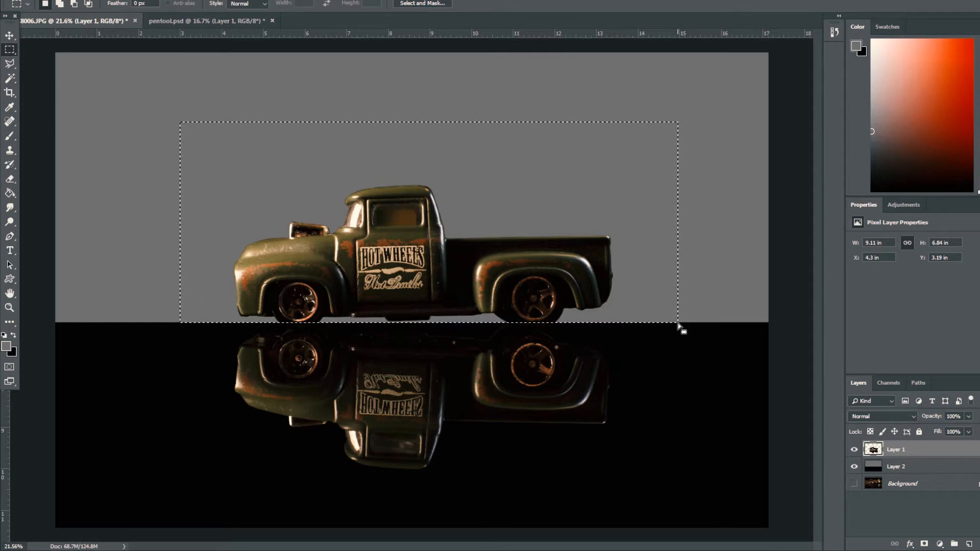
right_click(451, 276)
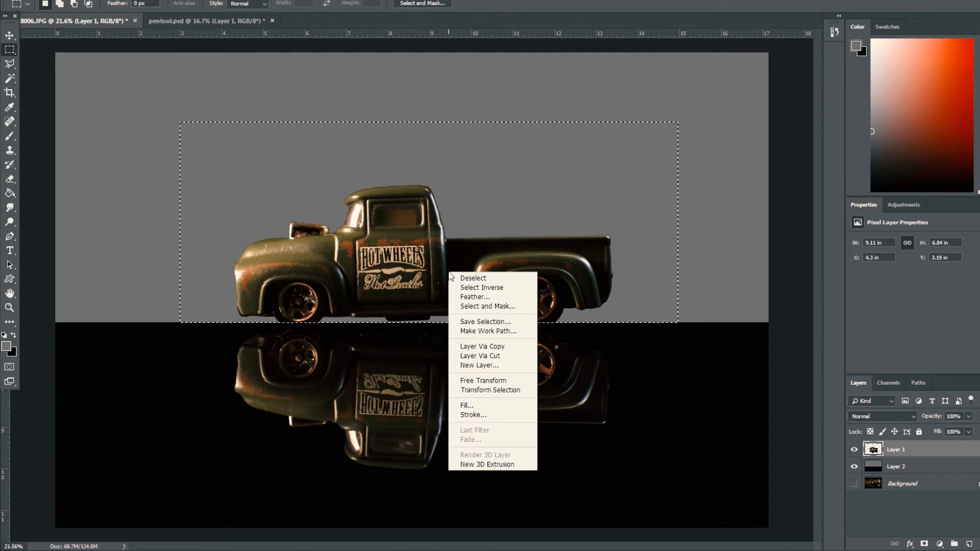
left_click(505, 347)
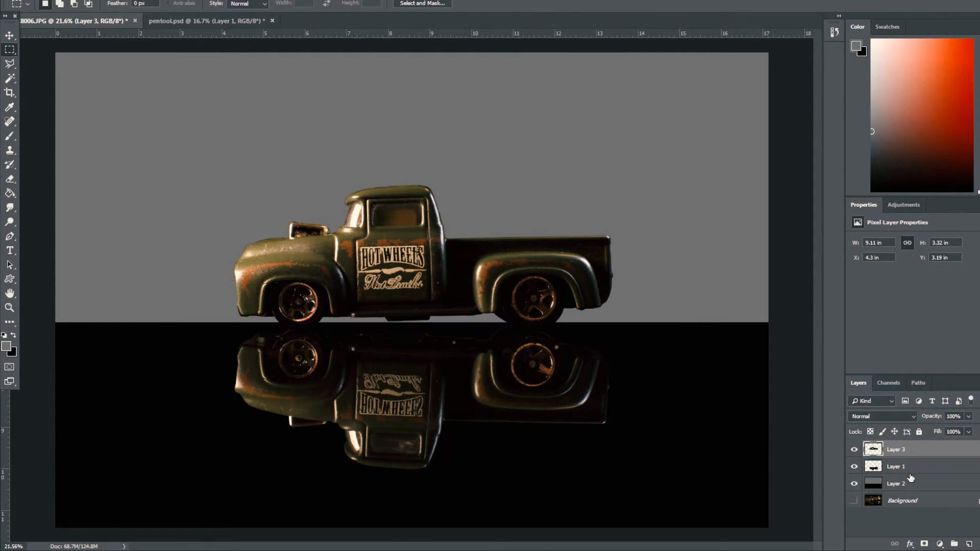
left_click(853, 467)
left_click(853, 466)
left_click(853, 449)
left_click(853, 449)
Step: Apply an Outer Glow layer style to Layer 3, which holds the upright truck
double_click(930, 451)
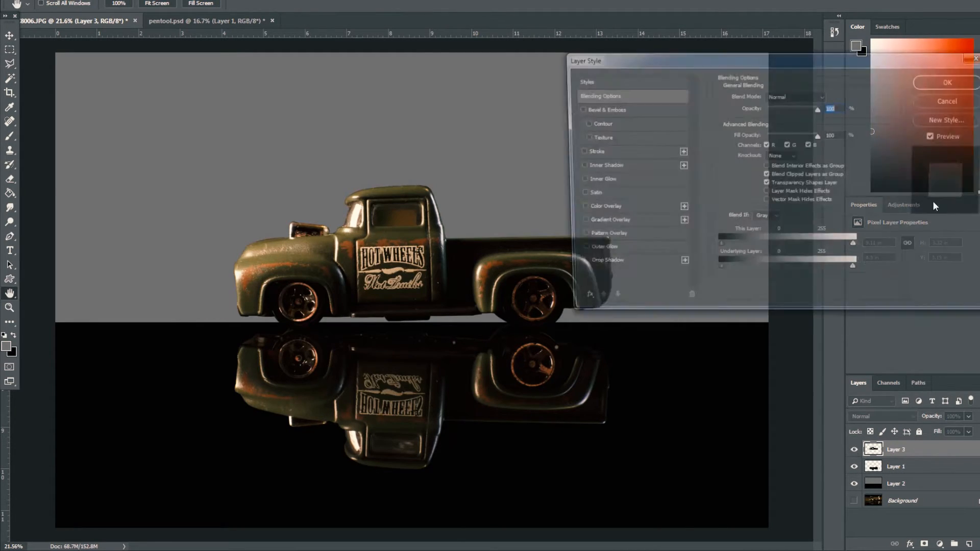
left_click(577, 252)
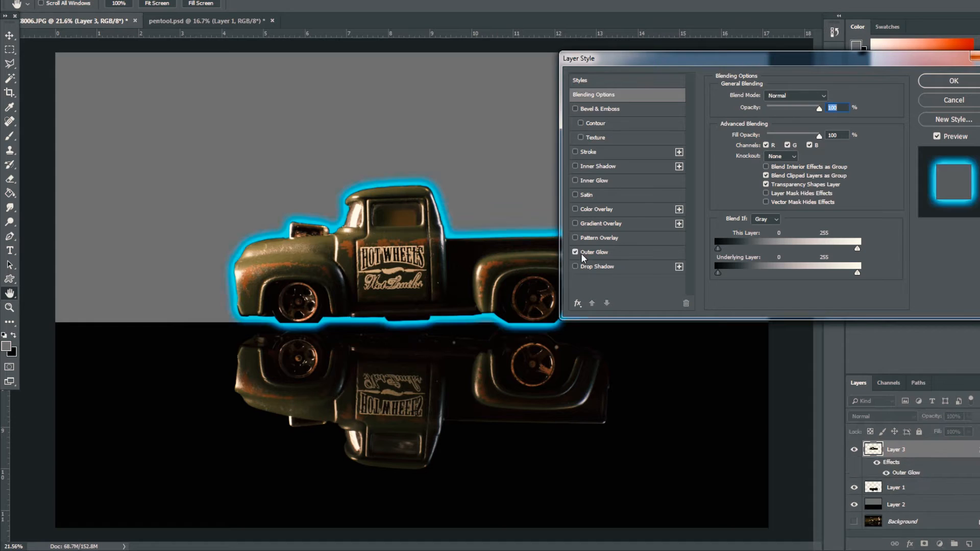
left_click(952, 81)
Step: Apply an Outer Glow layer style to Layer 1, which holds the truck's reflection
left_click(907, 488)
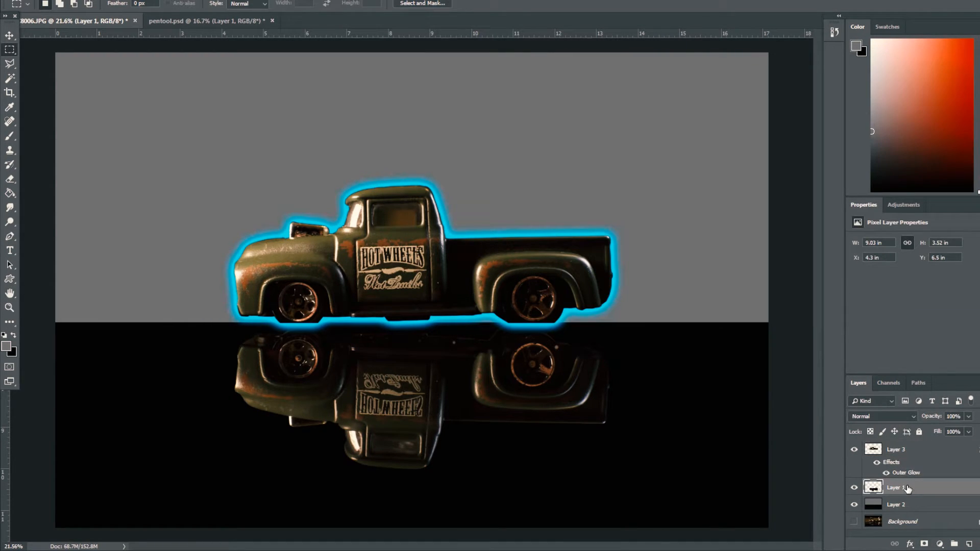
right_click(907, 489)
left_click(908, 490)
double_click(929, 485)
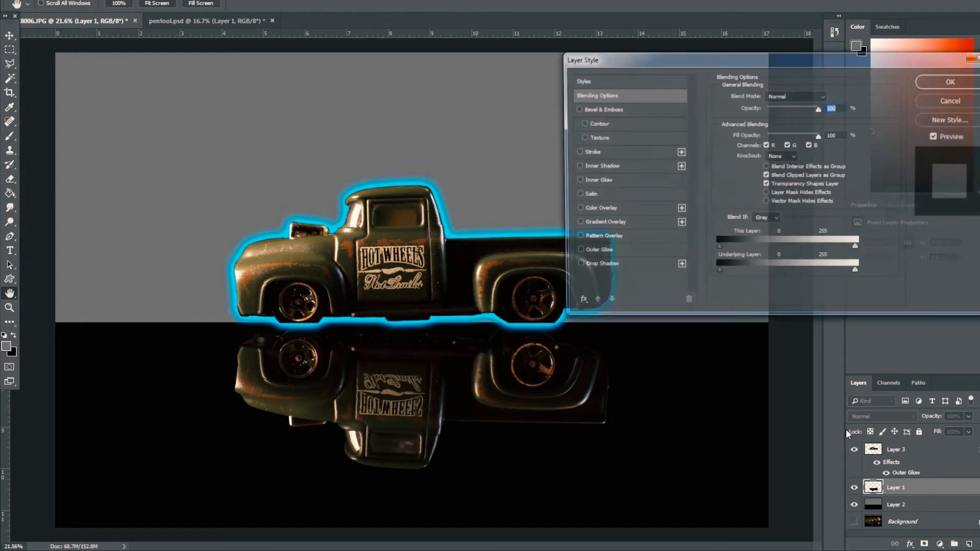
left_click(575, 252)
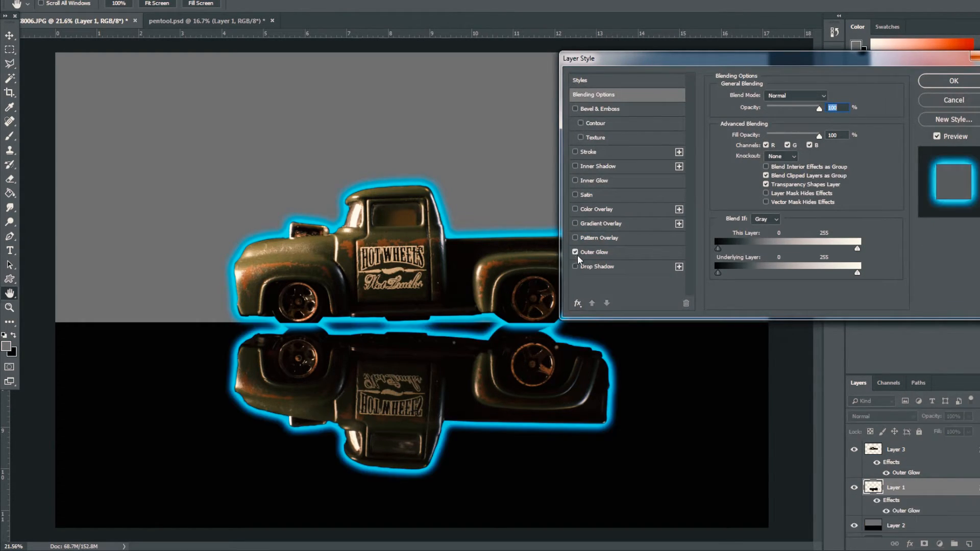
left_click(953, 82)
Step: Examine the glow up close where the truck's wheels meet their reflection
key("m")
scroll(310, 299, "up", 3)
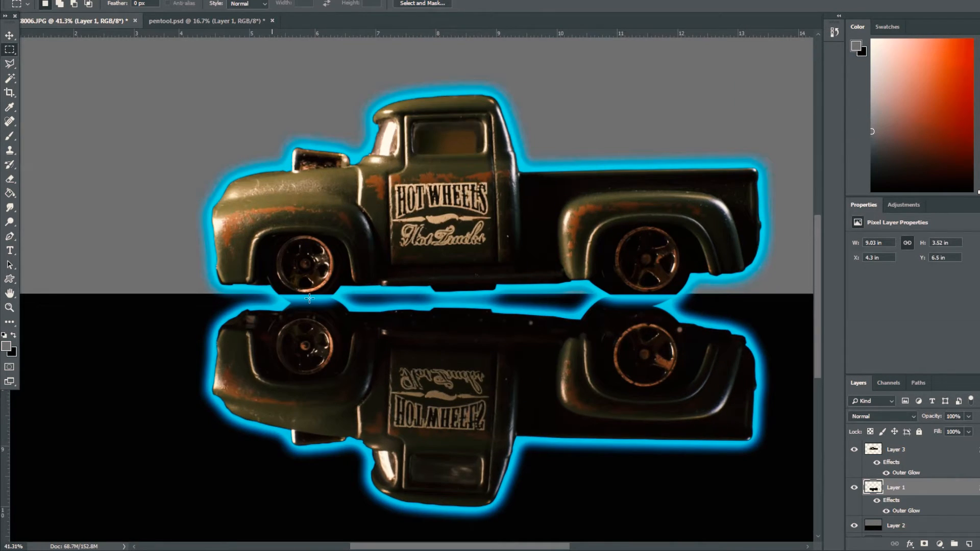
scroll(310, 298, "up", 2)
scroll(748, 268, "down", 4)
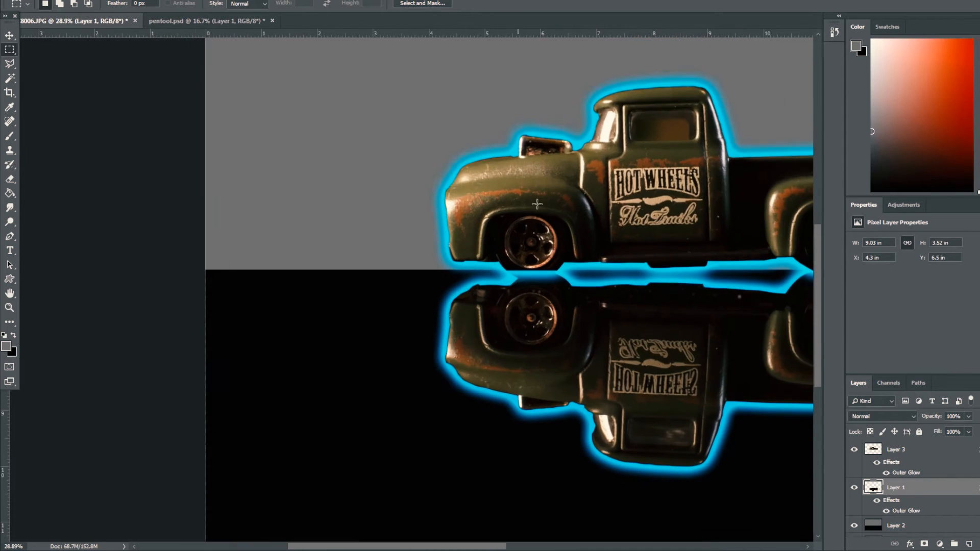
scroll(502, 315, "up", 3)
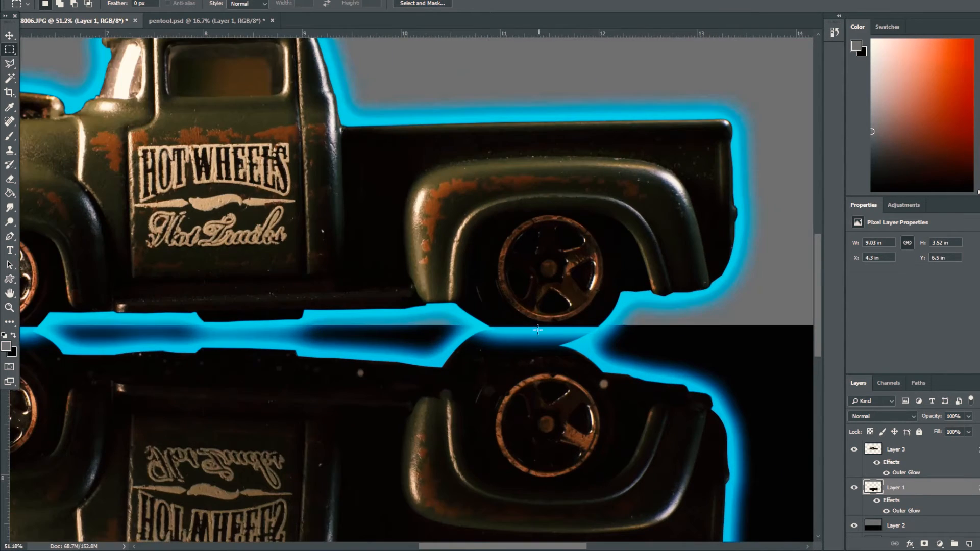
scroll(503, 315, "down", 2)
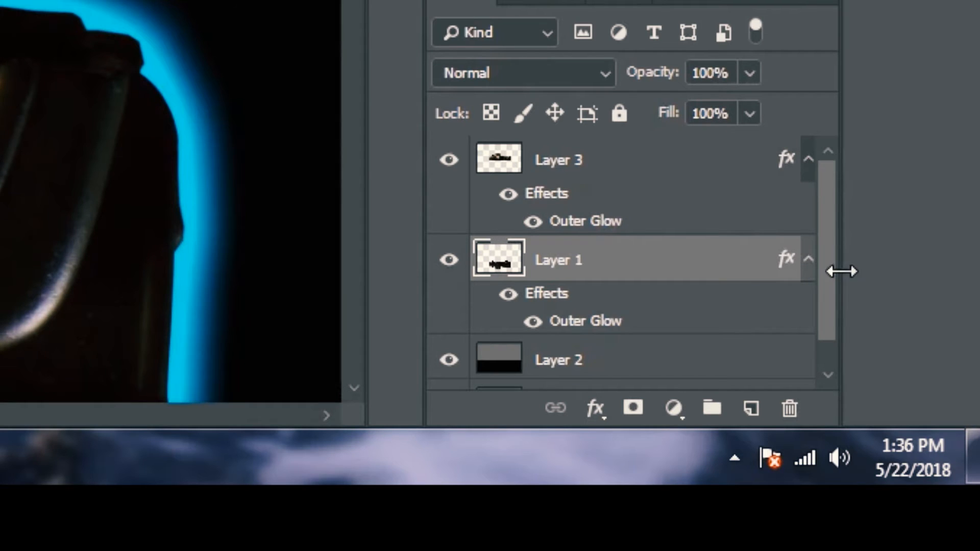
scroll(802, 271, "down", 1)
scroll(765, 247, "up", 1)
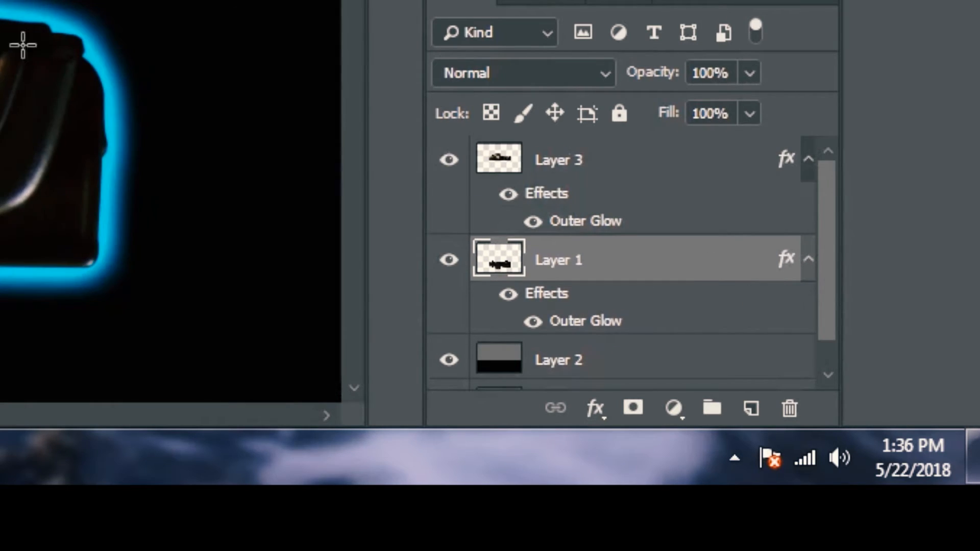
Step: Convert the reflection layer's outer glow effect into a separate layer
right_click(787, 262)
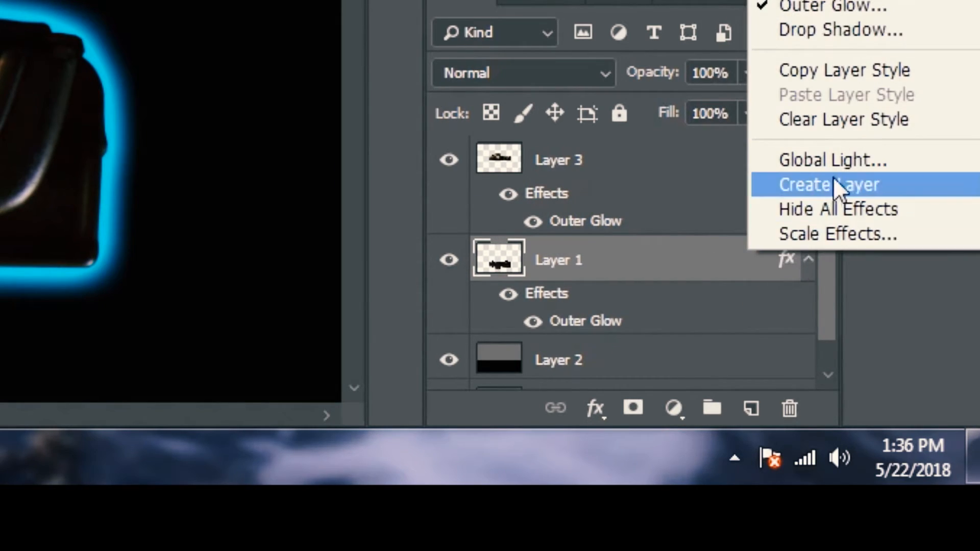
left_click(847, 185)
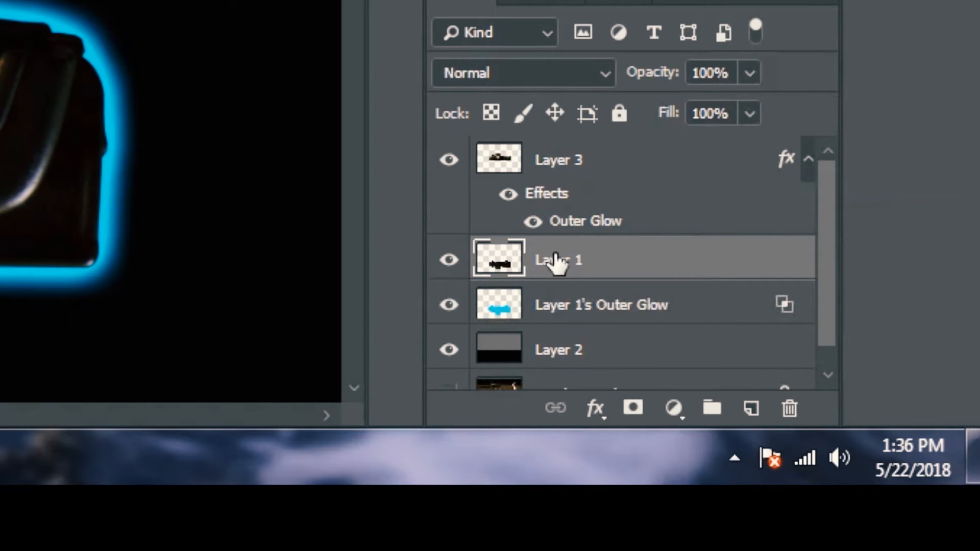
Step: Toggle the visibility of Layer 1's Outer Glow to check the separated glow layer
left_click(449, 305)
left_click(449, 305)
left_click(449, 305)
left_click(449, 305)
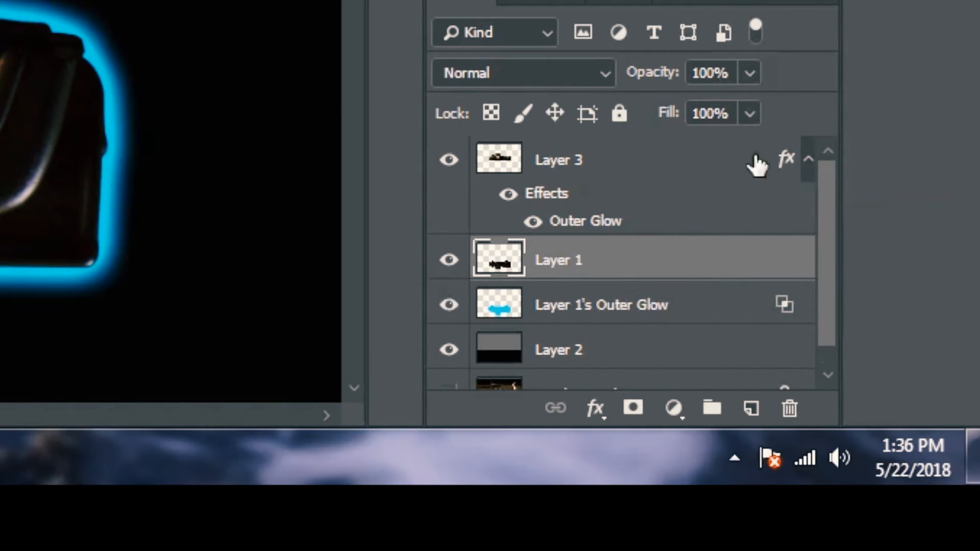
Step: Convert Layer 3's outer glow effect into a separate layer and select that new glow layer
right_click(786, 158)
left_click(857, 85)
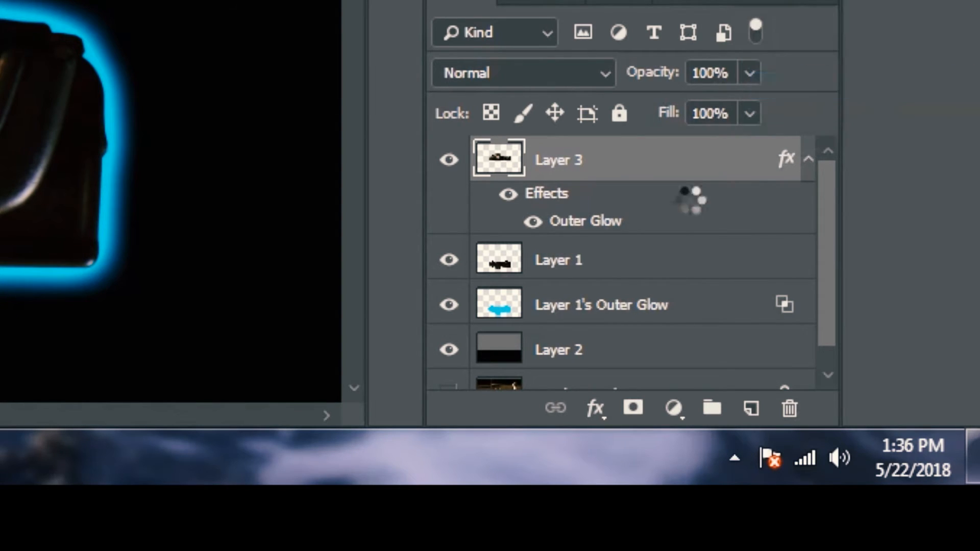
left_click(581, 214)
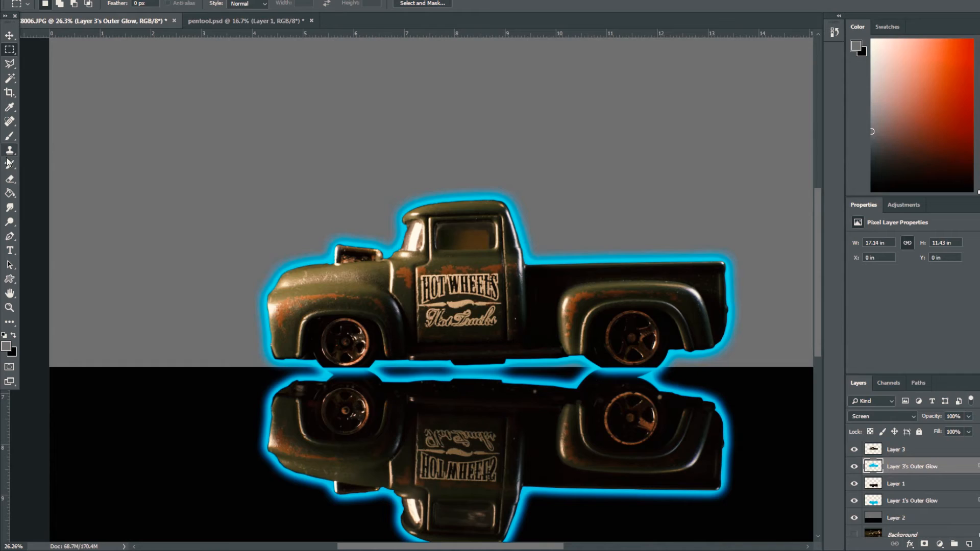
Step: Erase the glow where the rear wheel meets its reflection, on both Layer 3's Outer Glow and Layer 1's Outer Glow
left_click(10, 178)
scroll(628, 368, "up", 10)
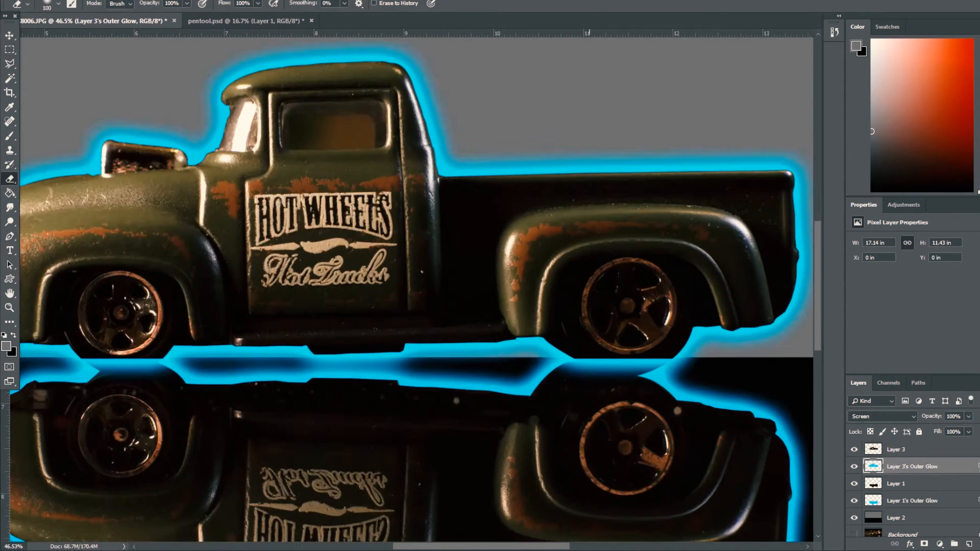
mouse_move(656, 359)
left_mouse_down()
mouse_move(581, 358)
mouse_move(566, 343)
mouse_move(694, 363)
mouse_move(650, 358)
mouse_move(638, 379)
left_mouse_up()
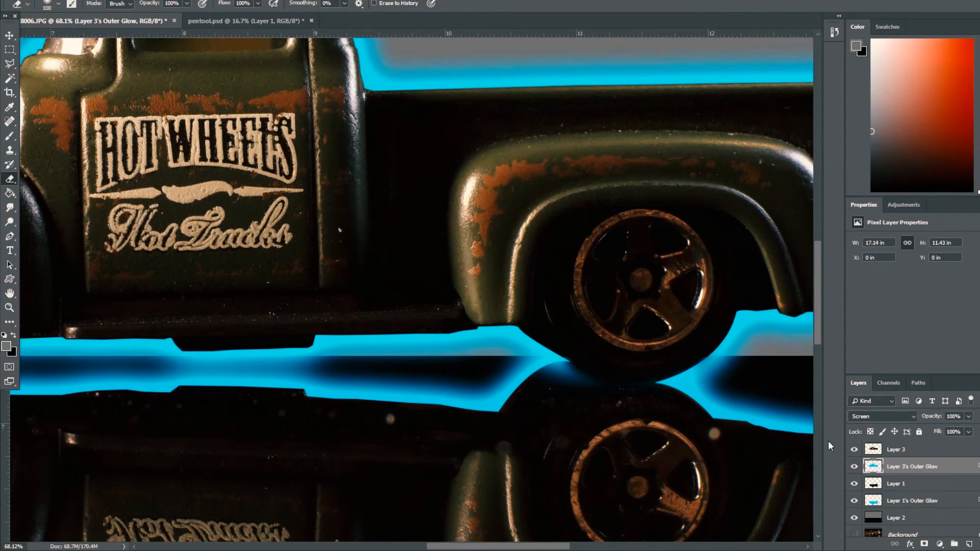
left_click(908, 501)
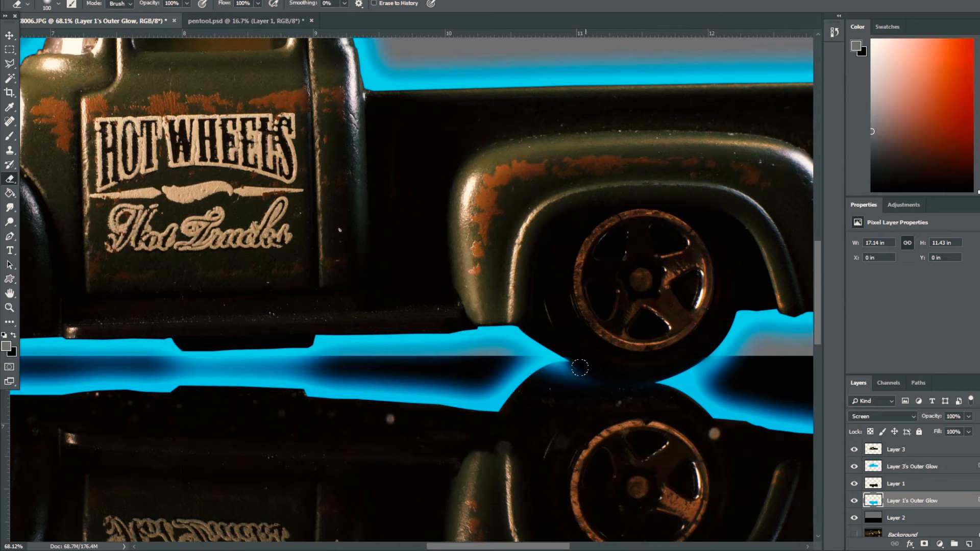
left_click(869, 472)
left_click_drag(576, 370, 546, 378)
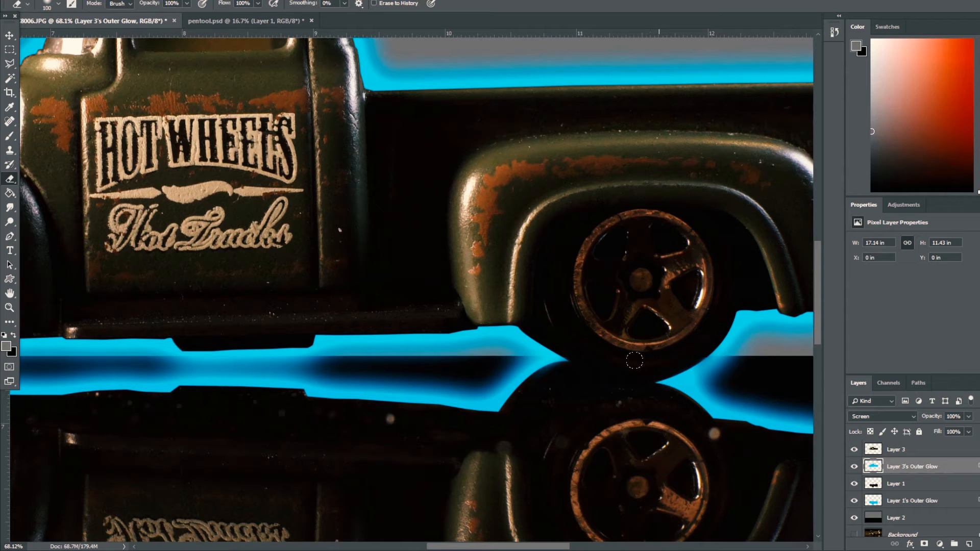
Step: Erase the glow where the front wheel meets its reflection, working on both outer glow layers
scroll(638, 365, "down", 5)
scroll(466, 472, "up", 4)
mouse_move(207, 215)
left_mouse_down()
mouse_move(229, 218)
mouse_move(237, 233)
mouse_move(207, 236)
mouse_move(175, 221)
left_mouse_up()
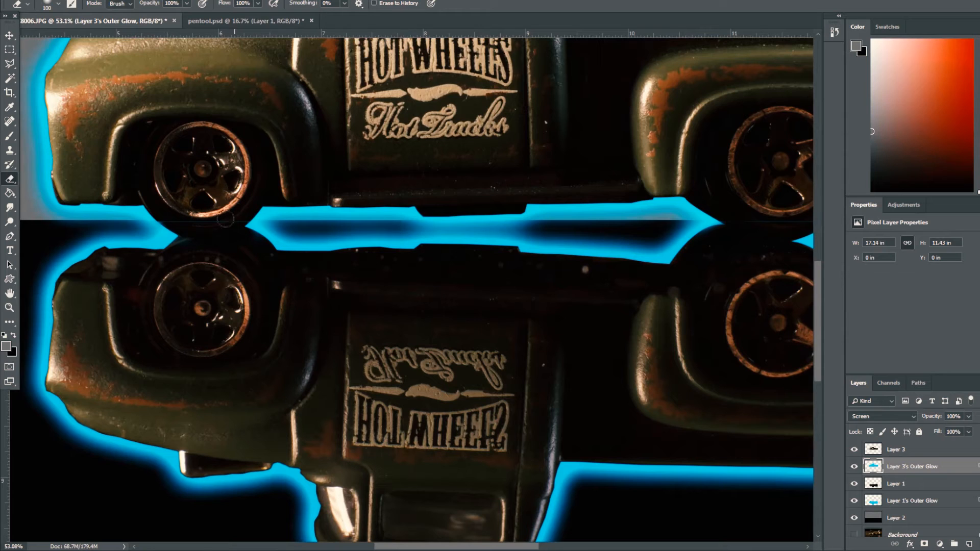
left_click(941, 500)
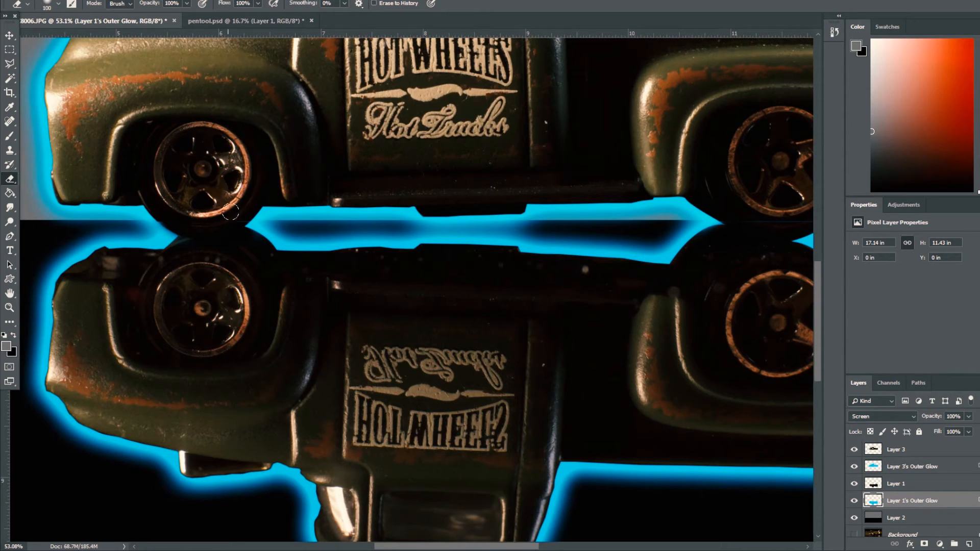
left_click_drag(695, 240, 416, 299)
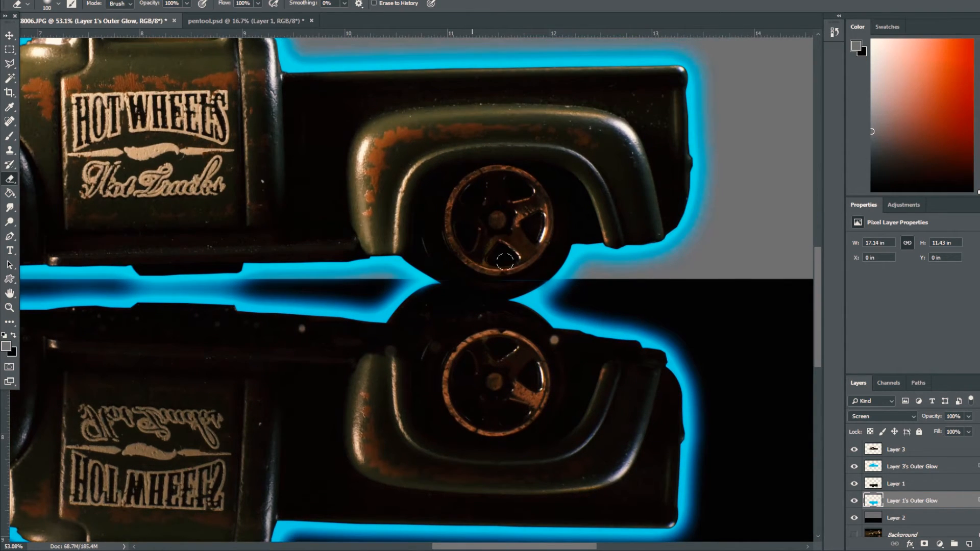
scroll(443, 270, "down", 4)
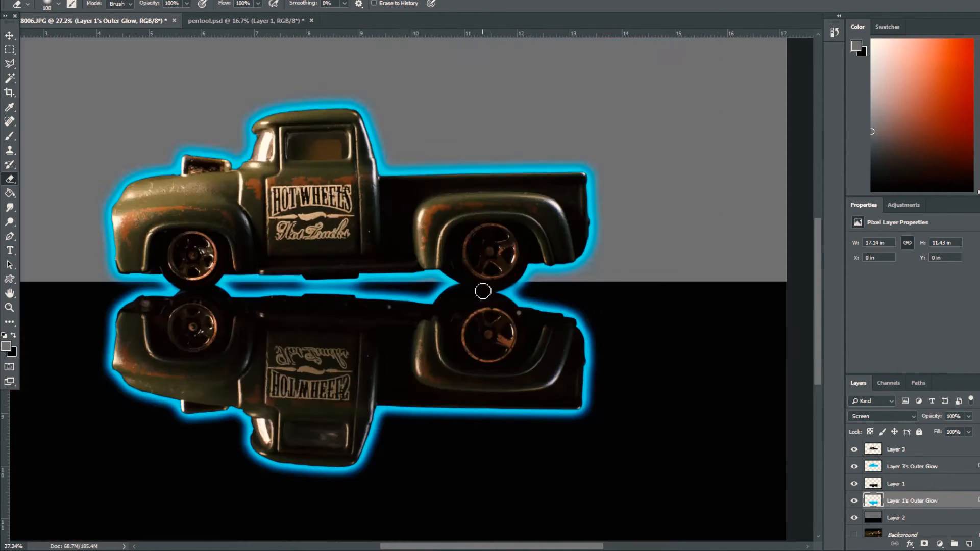
scroll(384, 320, "up", 2)
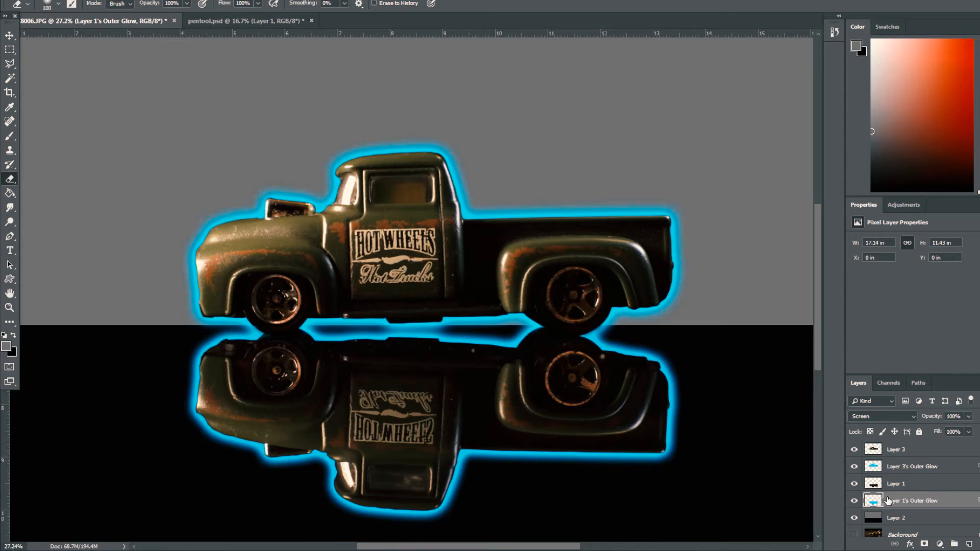
Step: Recolor Layer 1's Outer Glow to green with a Hue/Saturation adjustment, setting Hue to -62
left_click(69, 0)
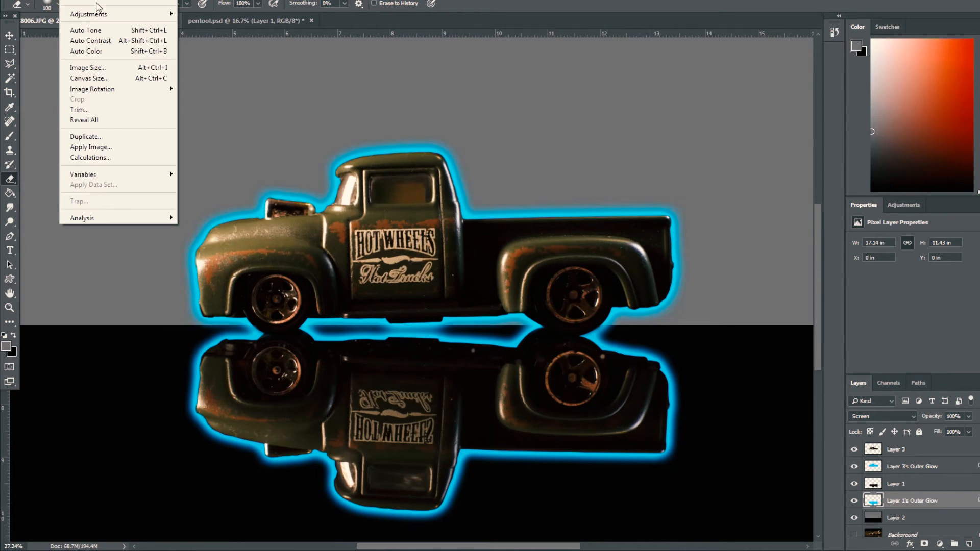
mouse_move(77, 9)
left_click(257, 72)
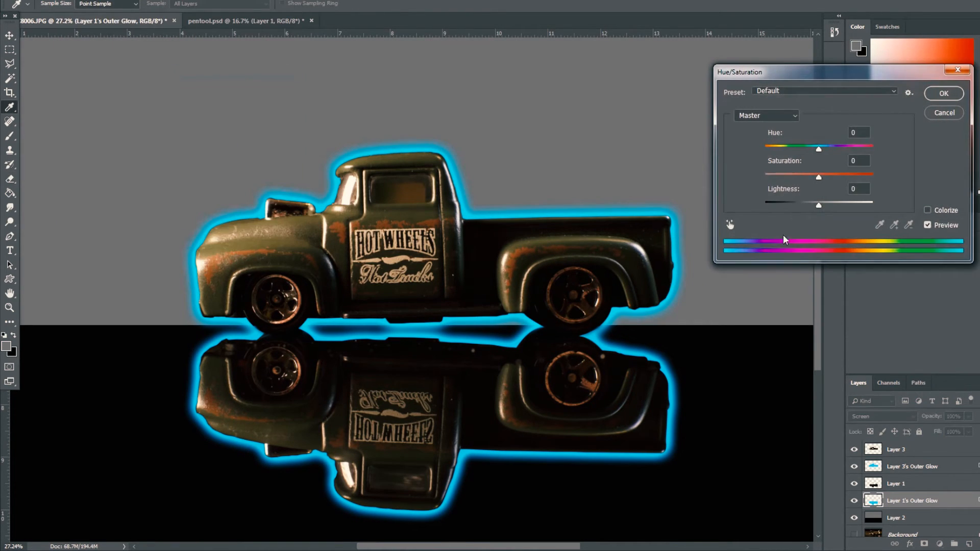
mouse_move(818, 148)
left_mouse_down()
mouse_move(793, 151)
mouse_move(870, 153)
mouse_move(769, 153)
mouse_move(791, 152)
left_mouse_up()
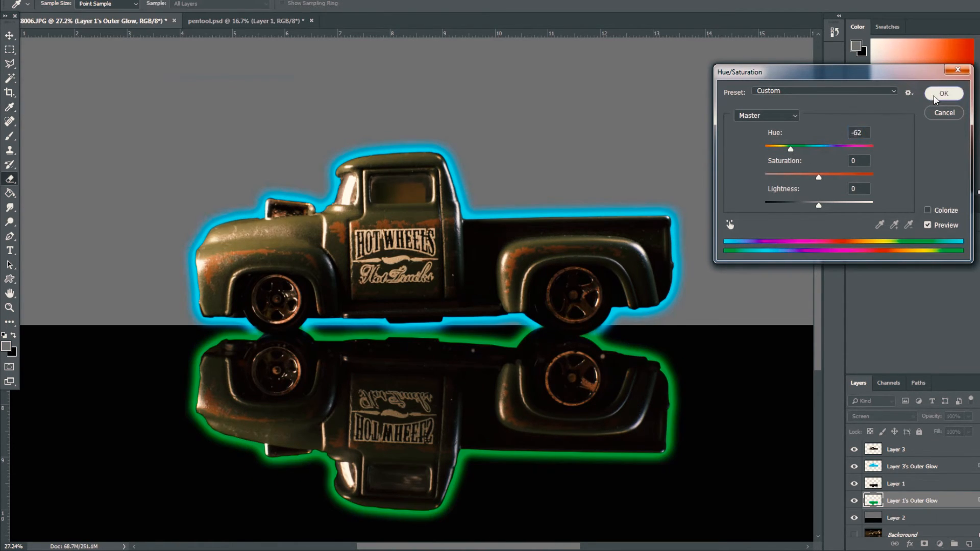
left_click(943, 94)
key("e")
Step: Activate the Pen tool with the whole composition in view
scroll(492, 368, "down", 3)
scroll(404, 350, "up", 3)
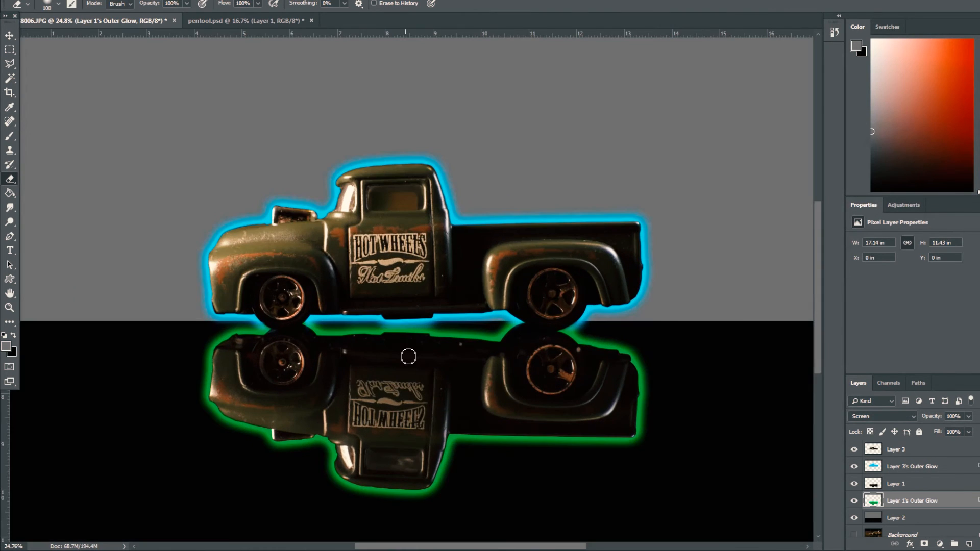
scroll(421, 363, "down", 2)
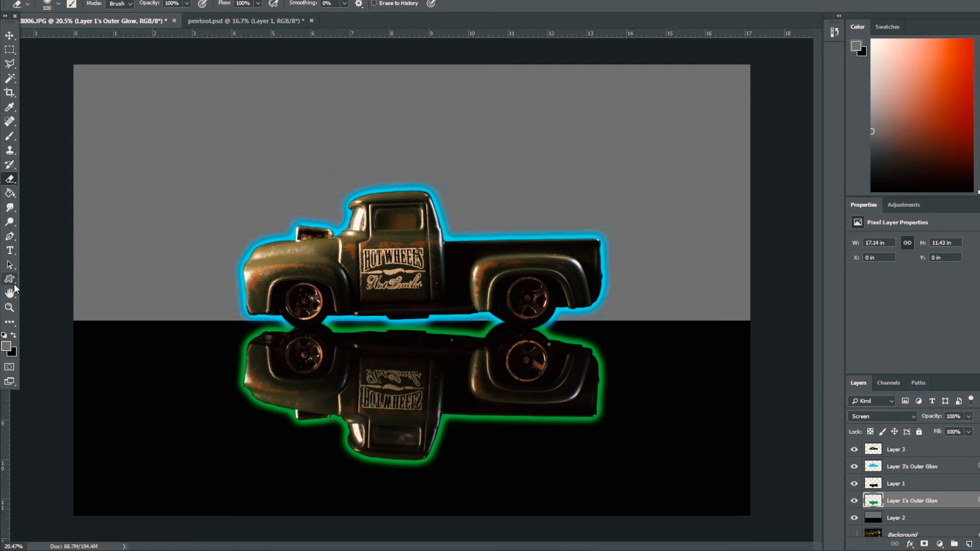
left_click(9, 236)
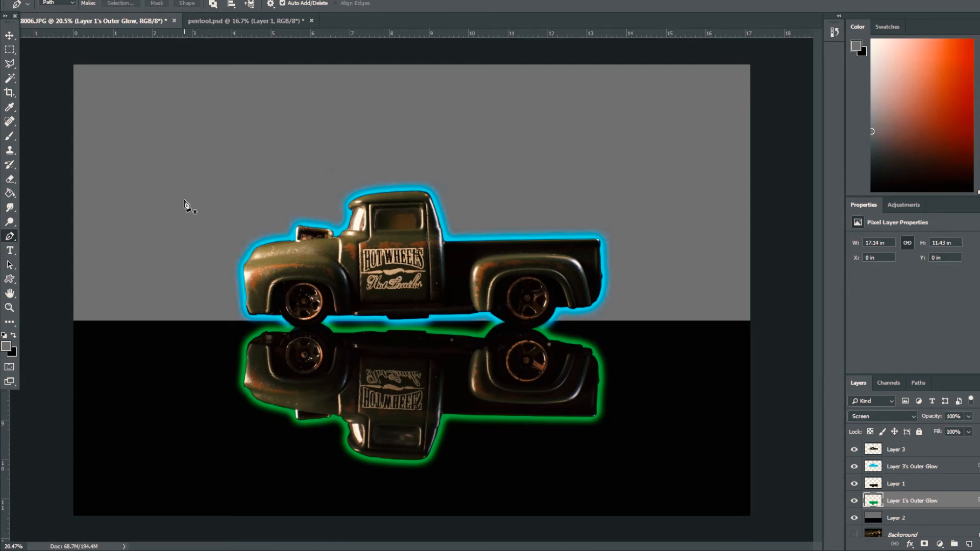